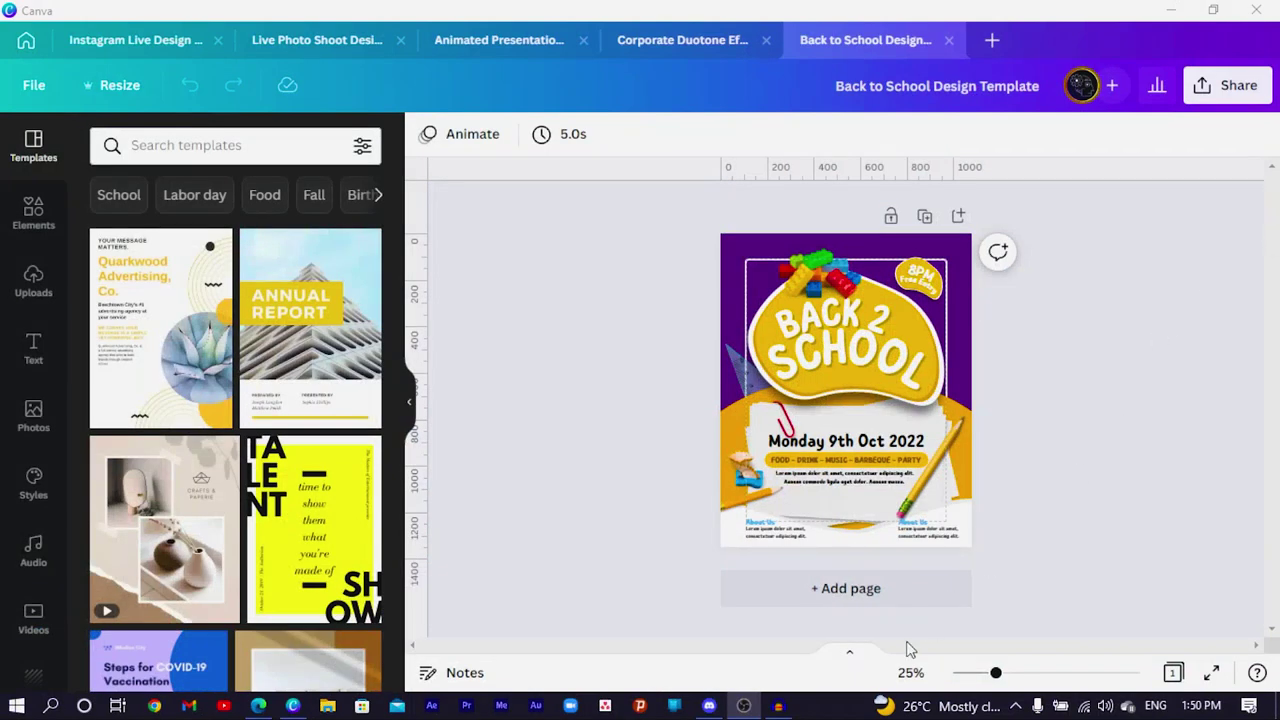
- Insert a blank second page below the original Back to School flyer
left_click(896, 597)
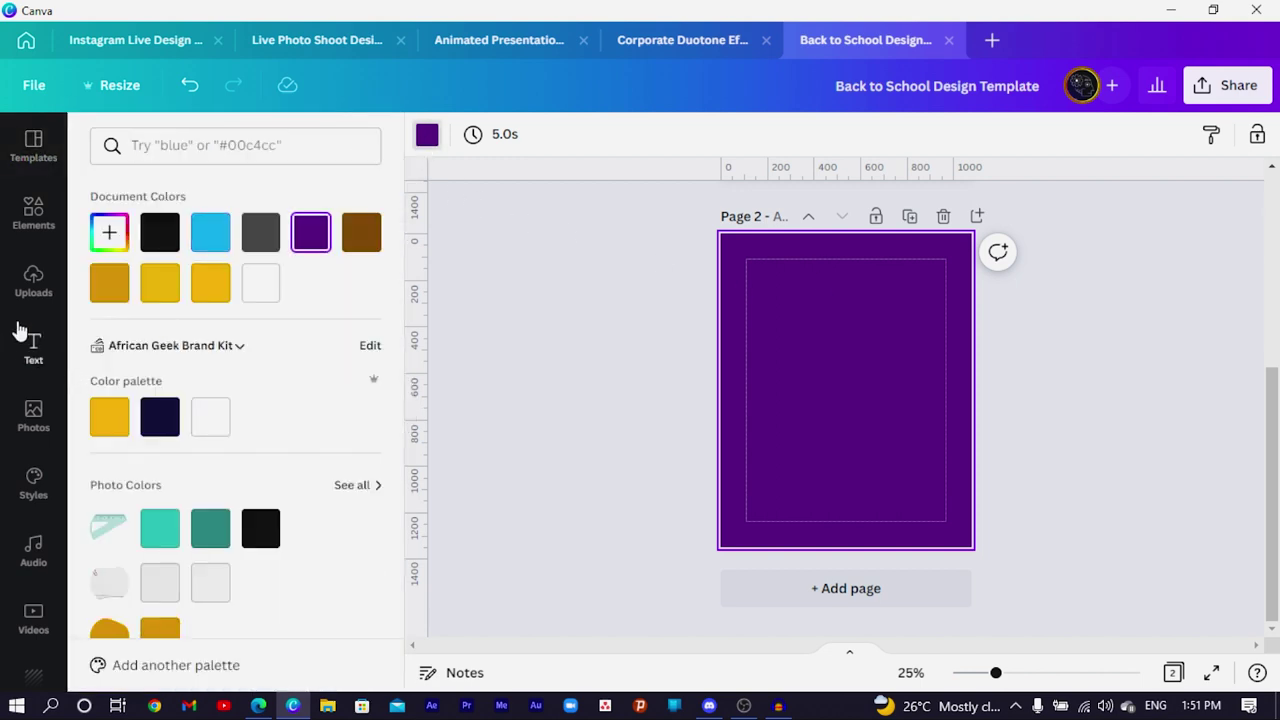
- Set the Page 2 background colour to purple #5B2184
left_click(109, 232)
left_click(207, 428)
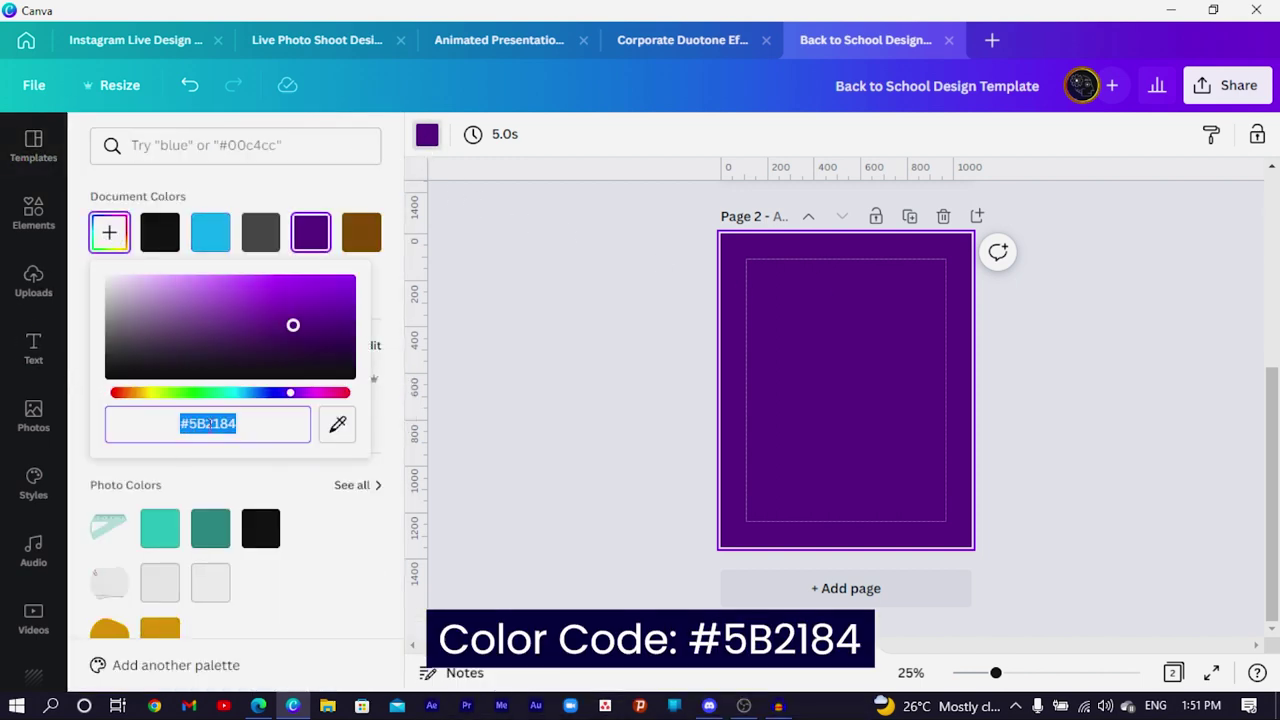
left_click(839, 376)
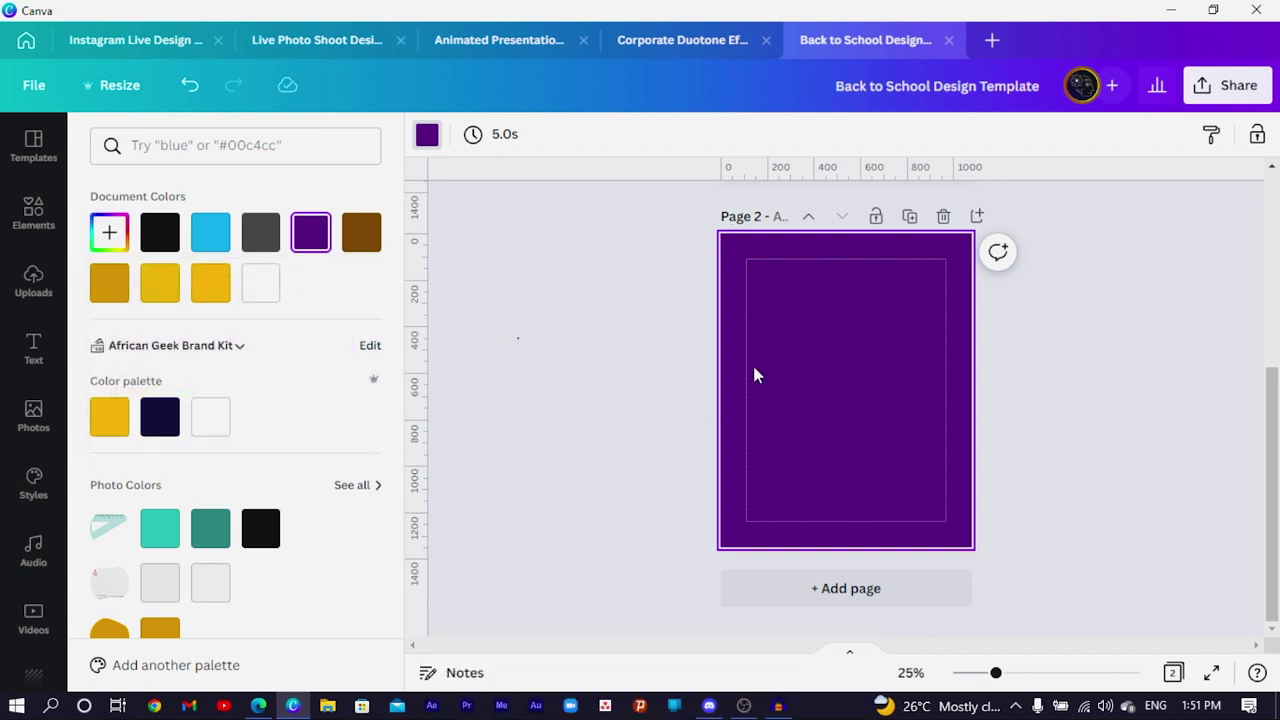
left_click(843, 346)
- Add a yellow circle, widen it past the page sides, and lower it into a bottom curve
key("c")
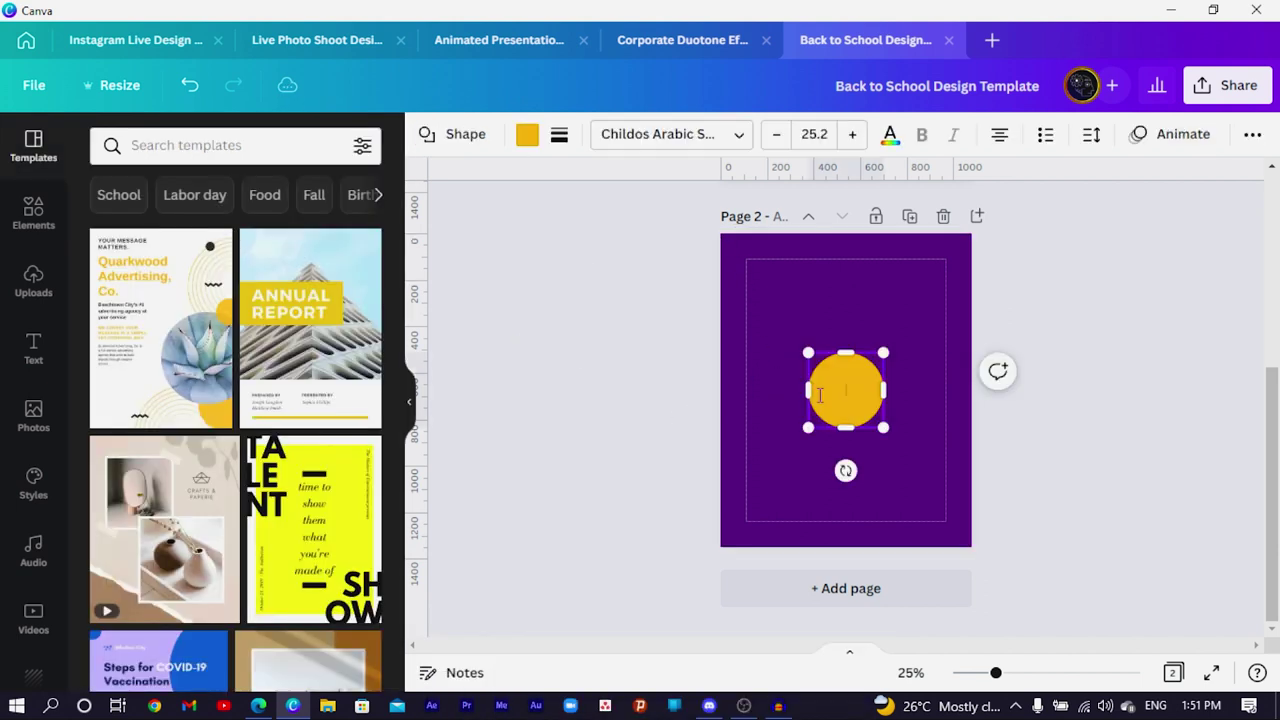
left_click_drag(808, 425, 596, 636)
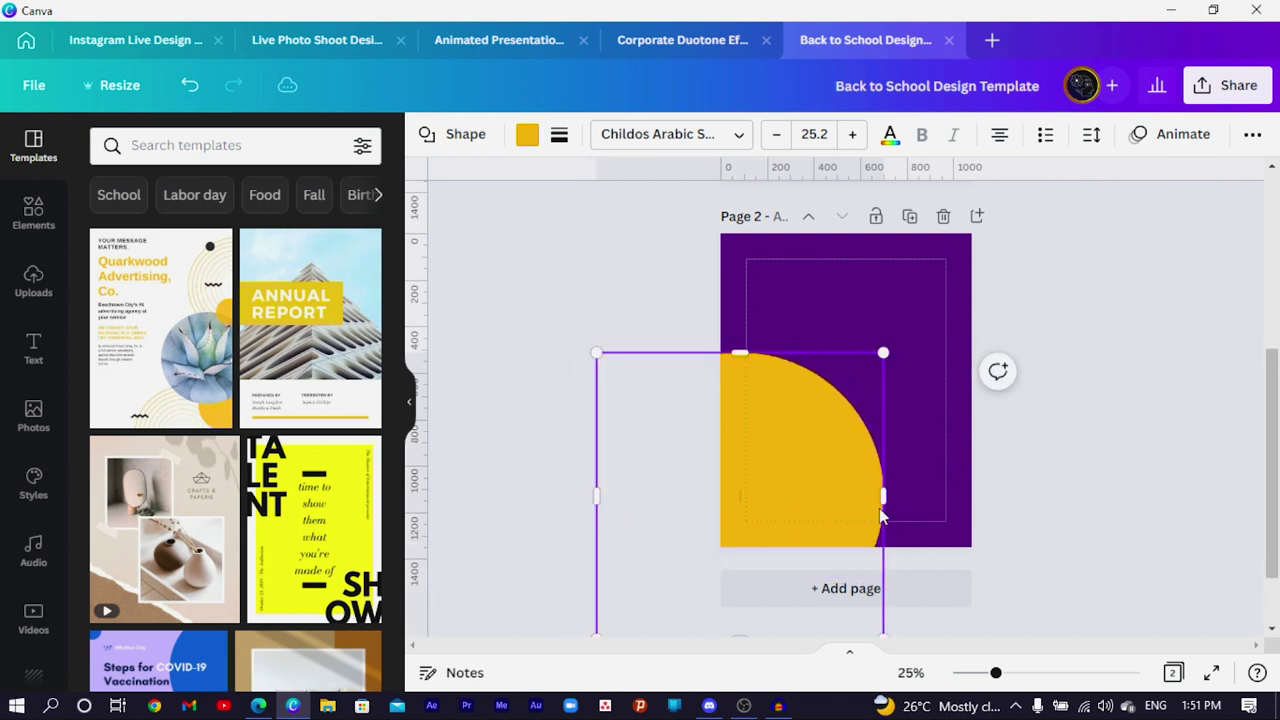
left_click_drag(1000, 473, 1100, 473)
left_click_drag(934, 471, 867, 488)
left_click(673, 349)
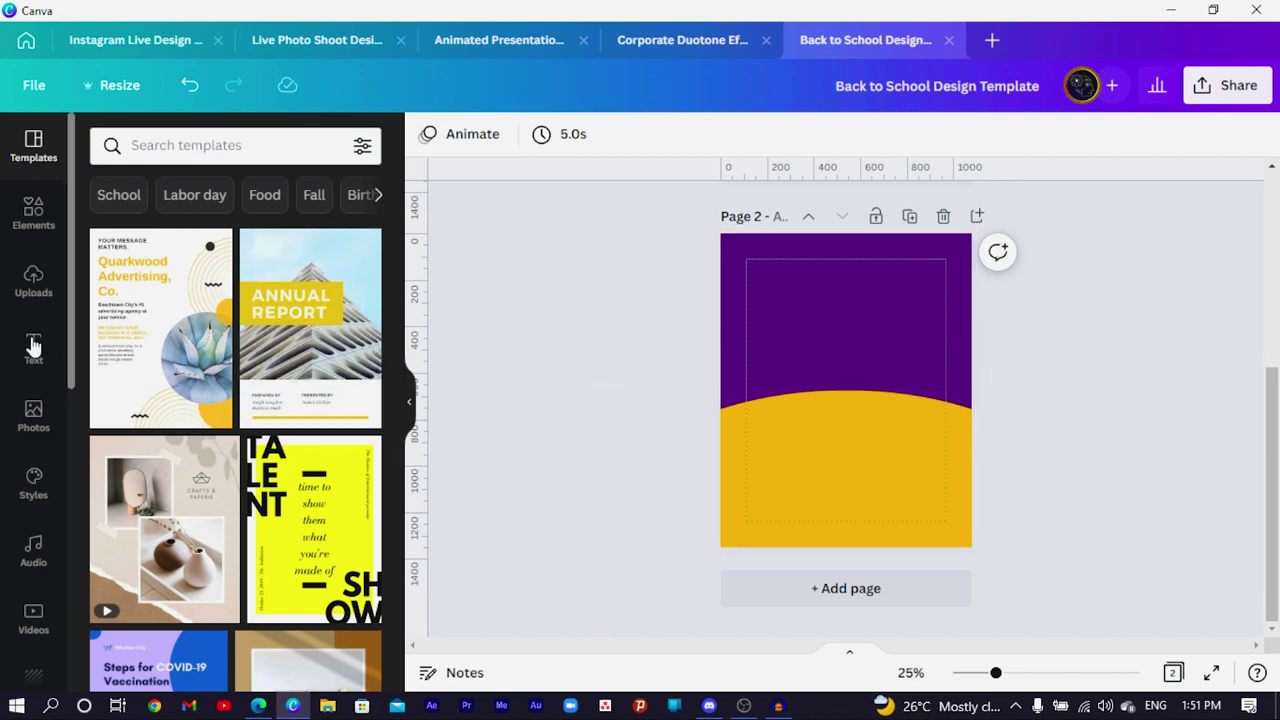
- Search the Elements library for 'blob' graphics
left_click(27, 218)
left_click(200, 143)
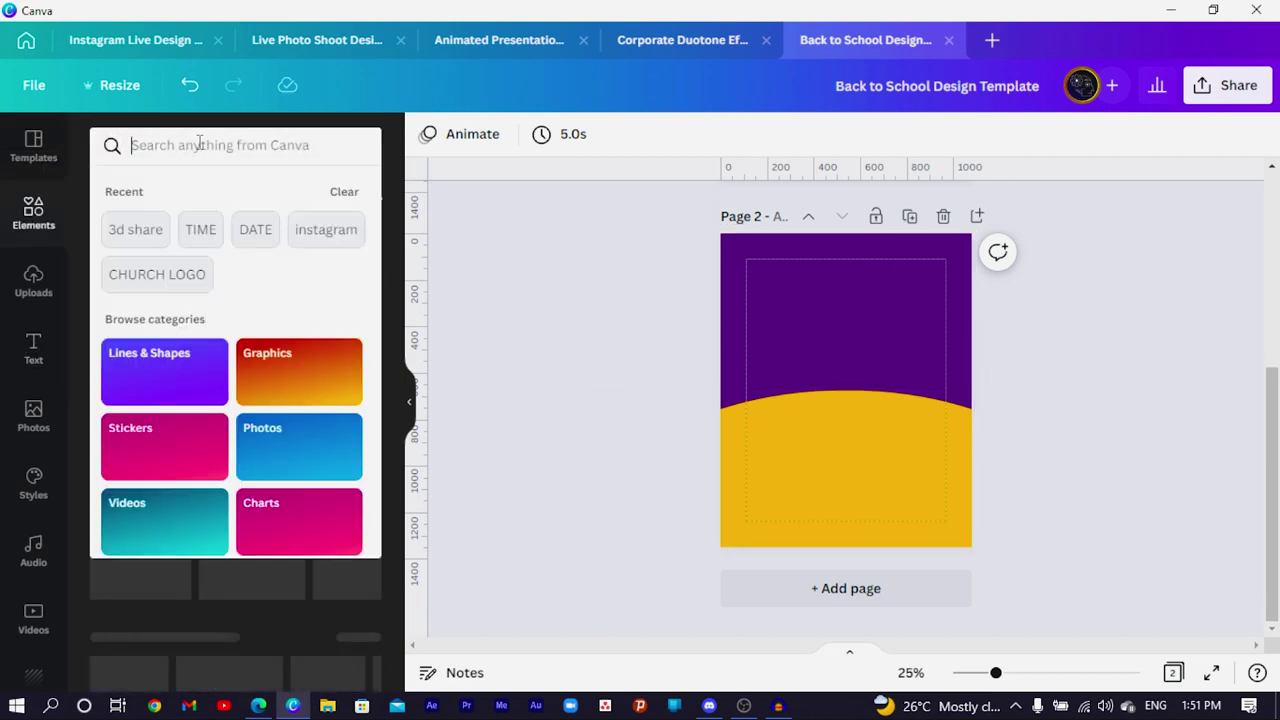
type("blob")
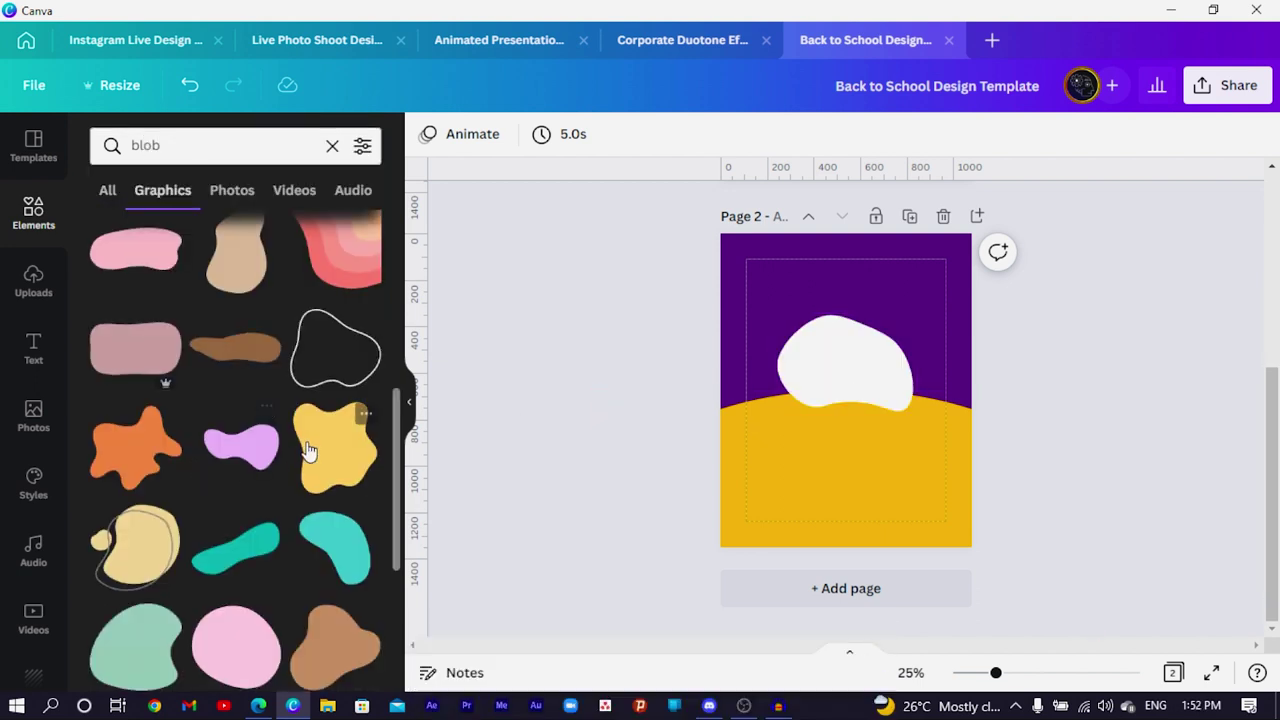
scroll(260, 460, "down", 3)
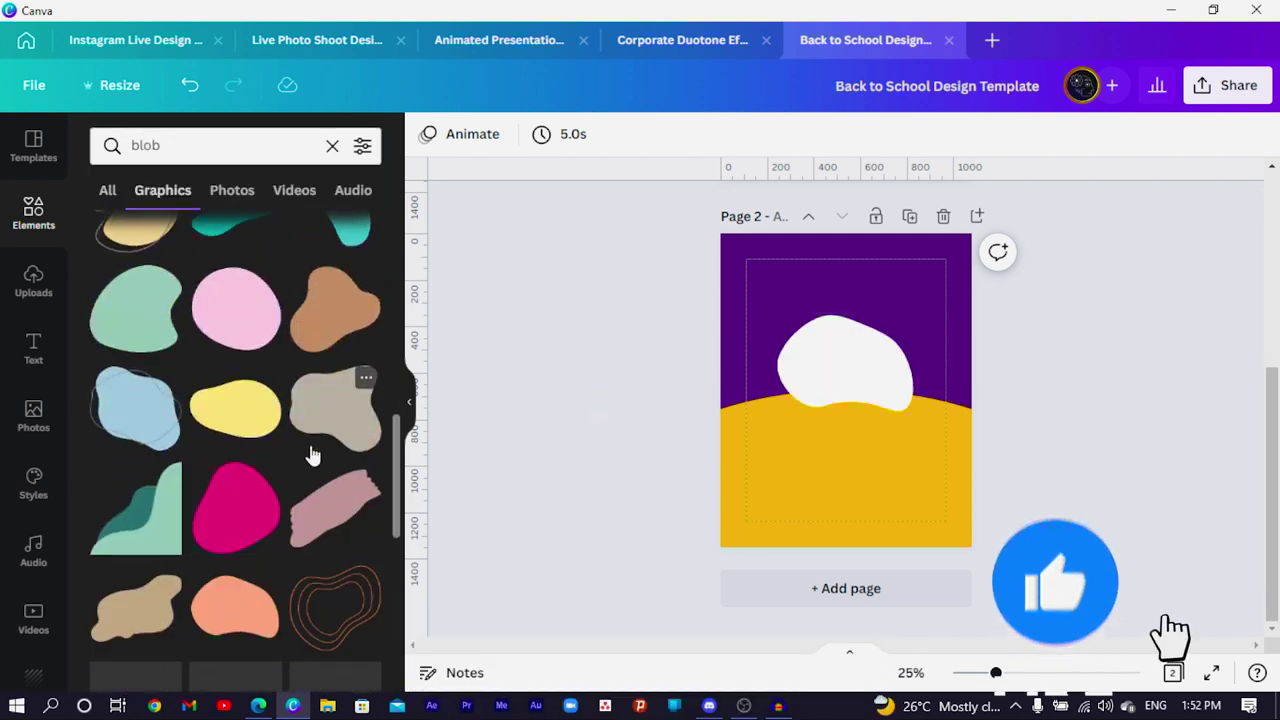
scroll(313, 455, "down", 1)
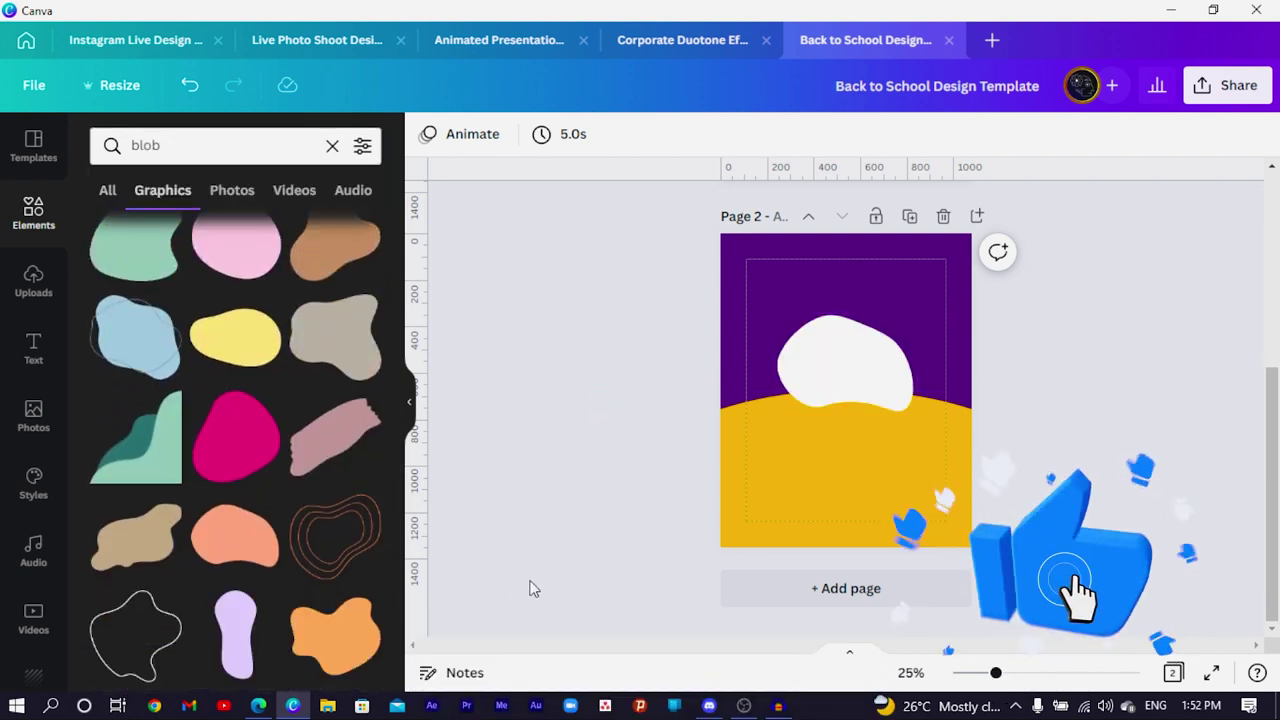
- Add and delete a trial orange blob, keeping the white blob on the yellow curve
left_click(233, 545)
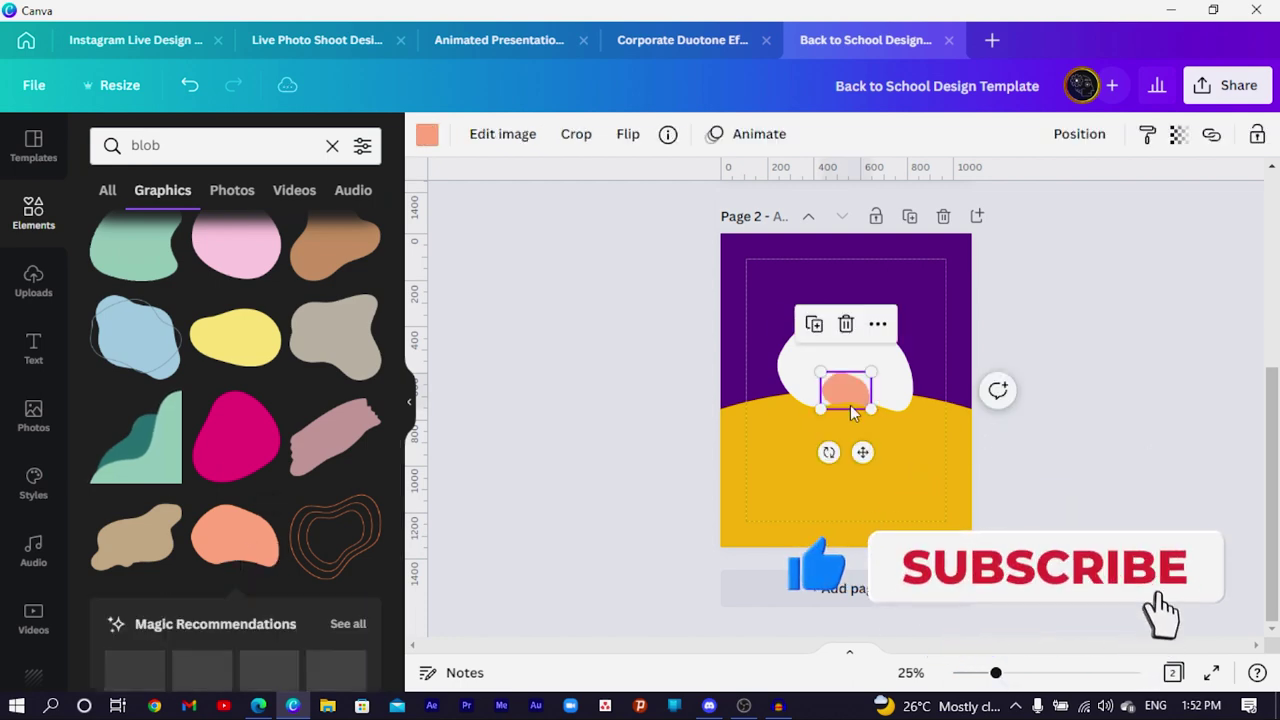
left_click_drag(862, 452, 849, 471)
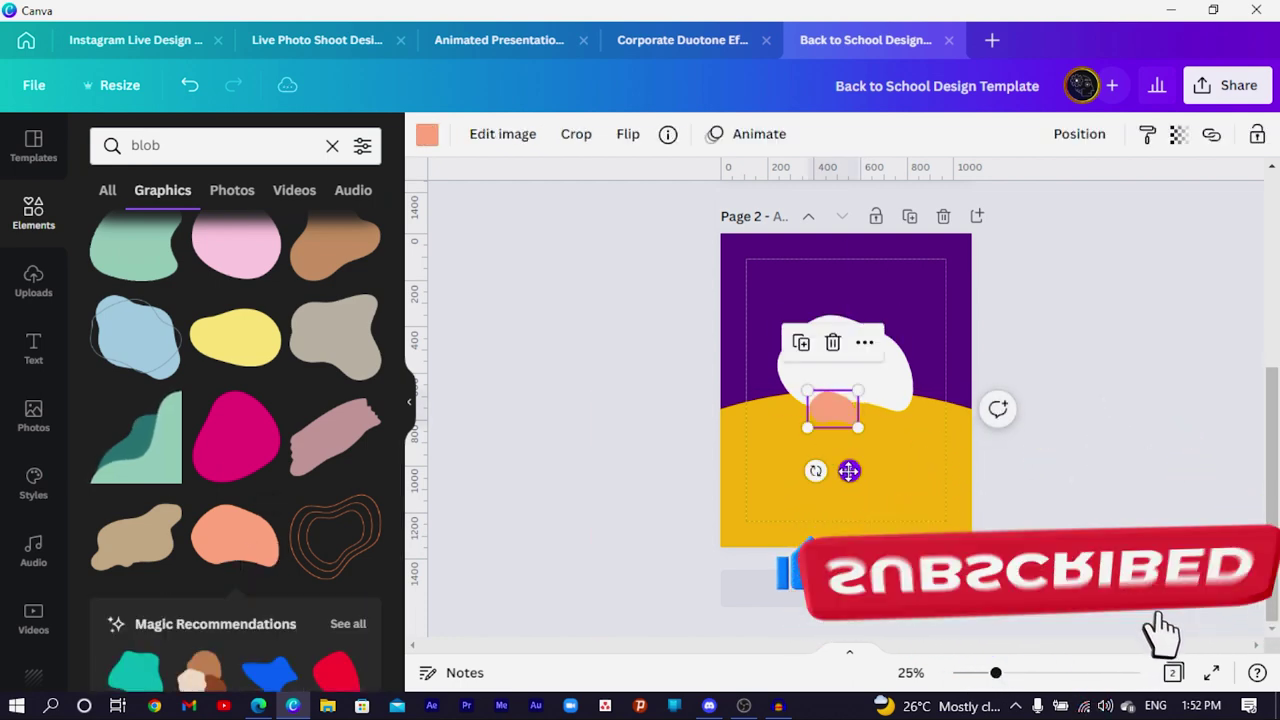
key("Delete")
left_click(829, 371)
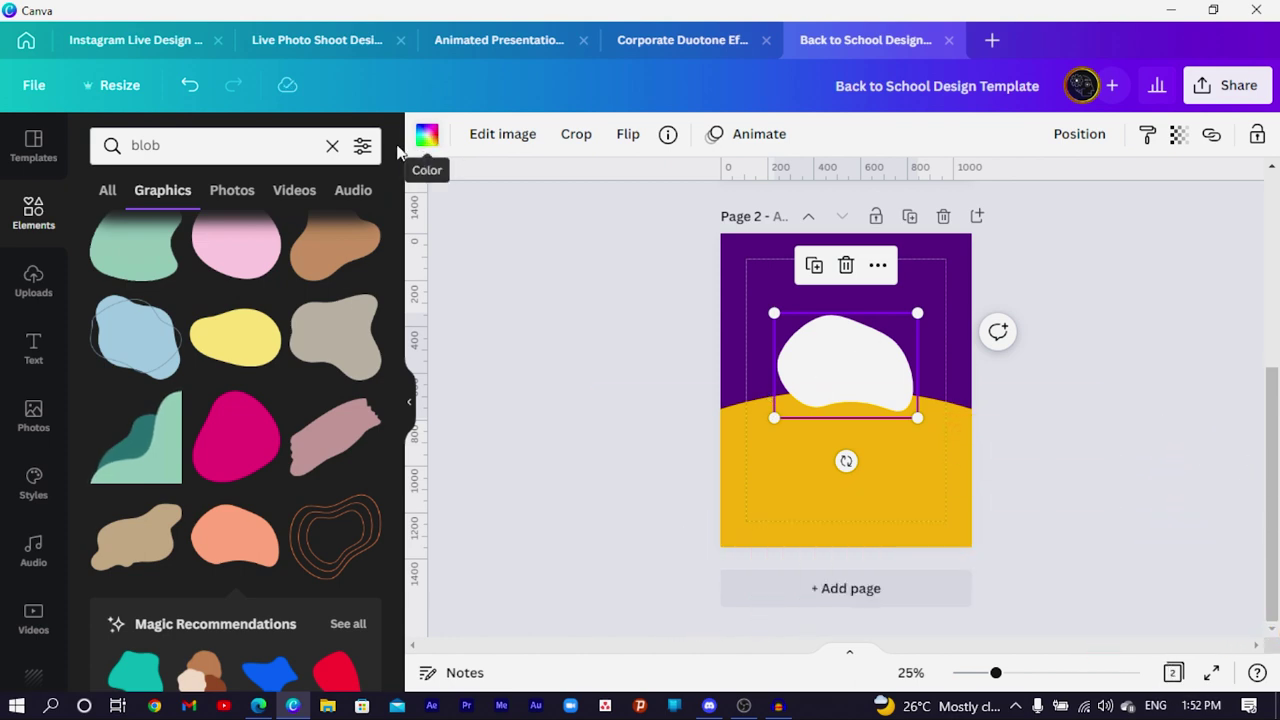
left_click(429, 136)
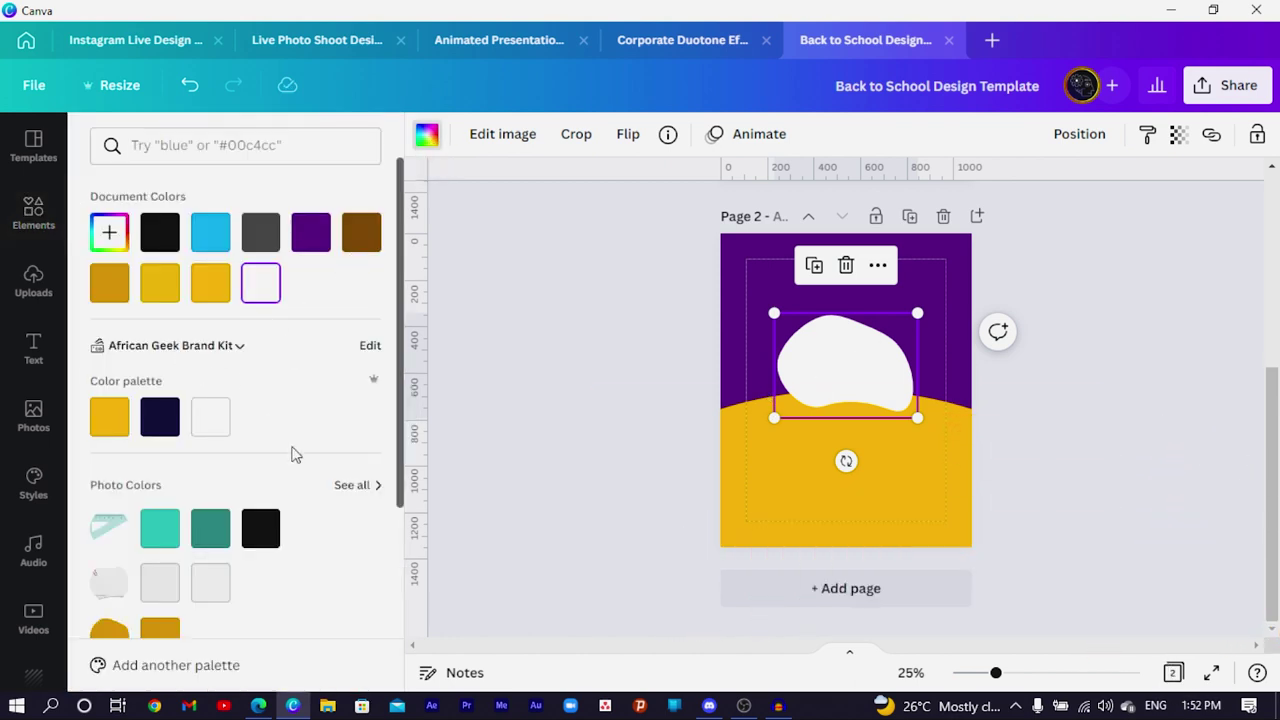
left_click(574, 340)
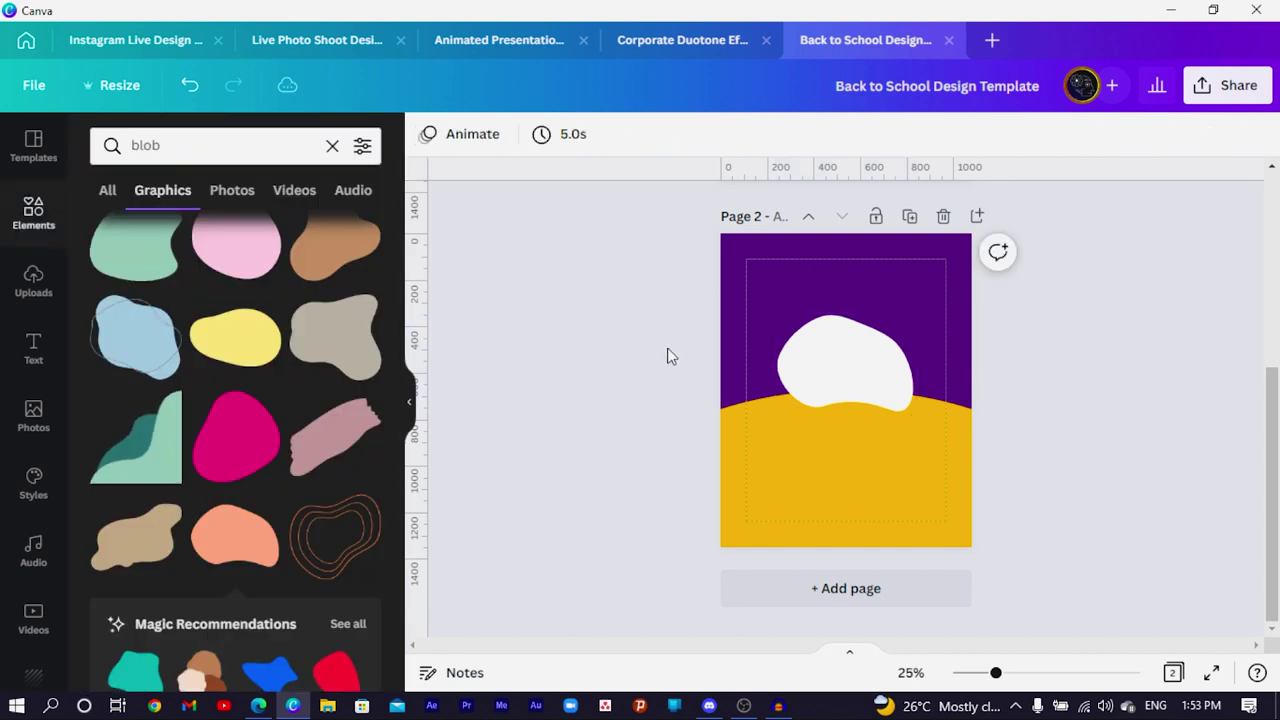
- Enlarge the white blob from its corners and centre it above the yellow curve
left_click(855, 395)
left_click_drag(771, 415, 746, 437)
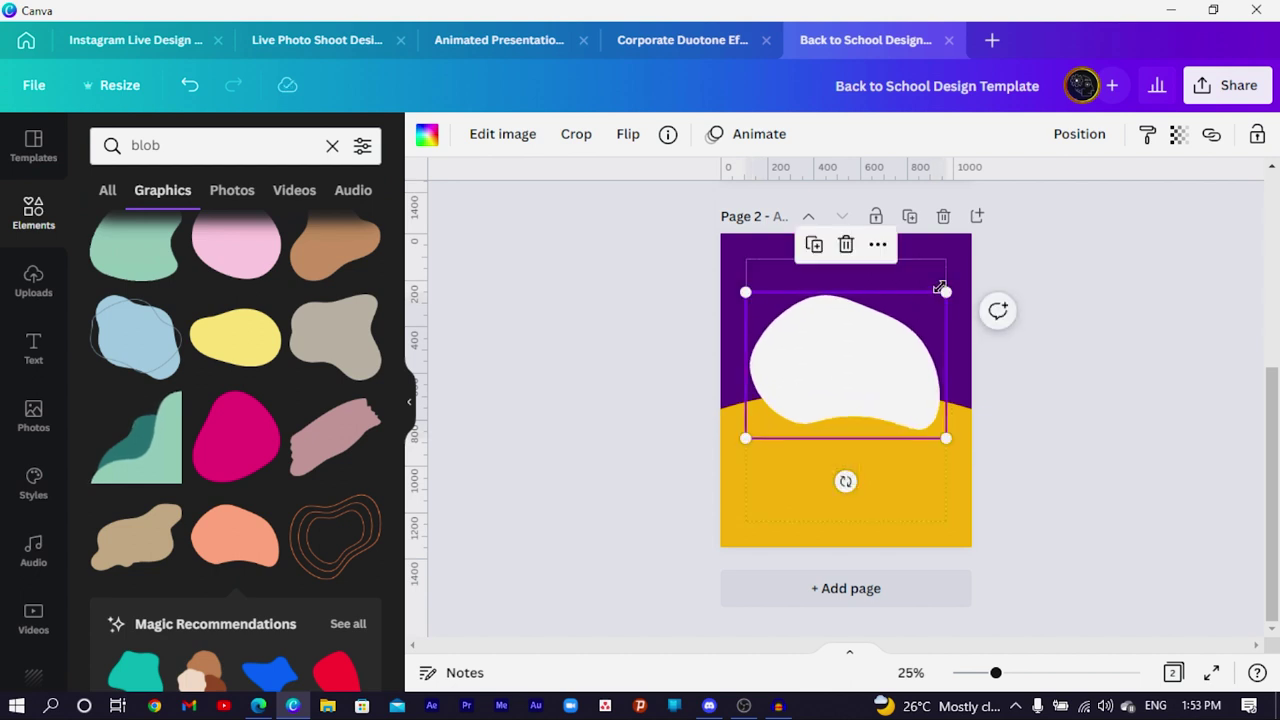
left_click_drag(940, 288, 951, 286)
left_click_drag(857, 380, 848, 374)
key("Escape")
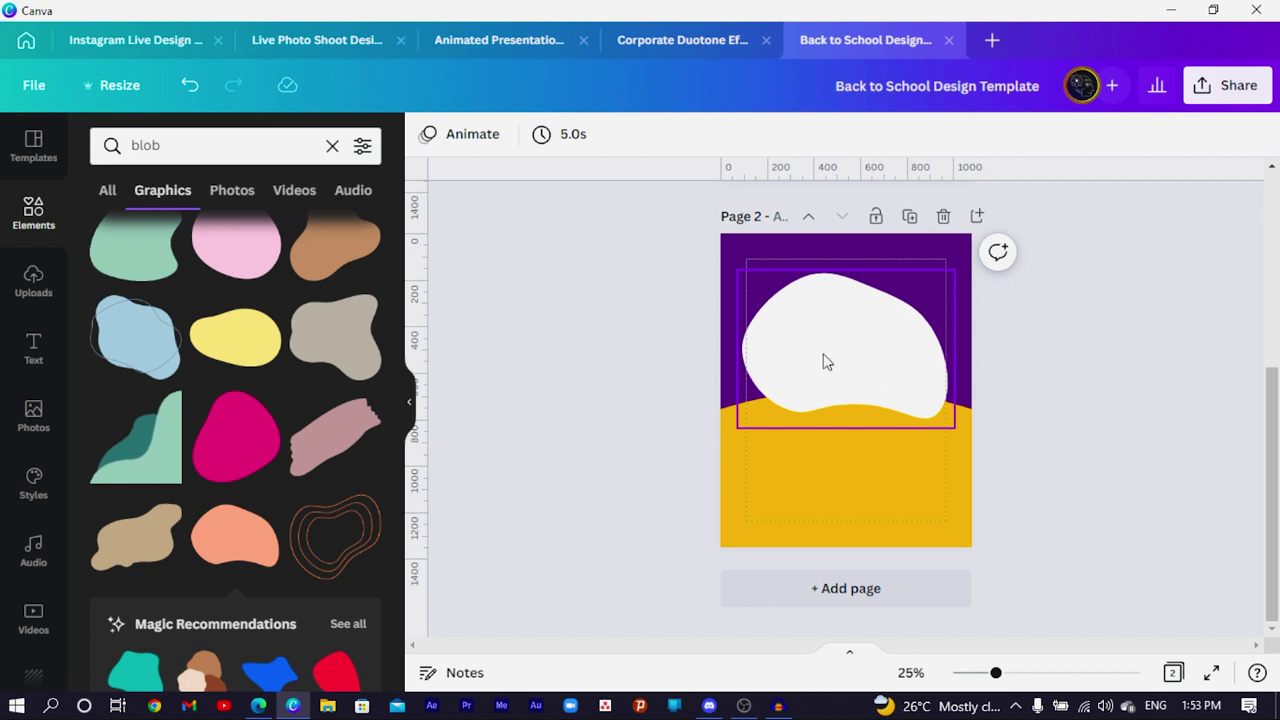
- Re-centre the white blob and shrink it slightly to about 864 × 629
left_click(849, 337)
left_click_drag(857, 374, 851, 364)
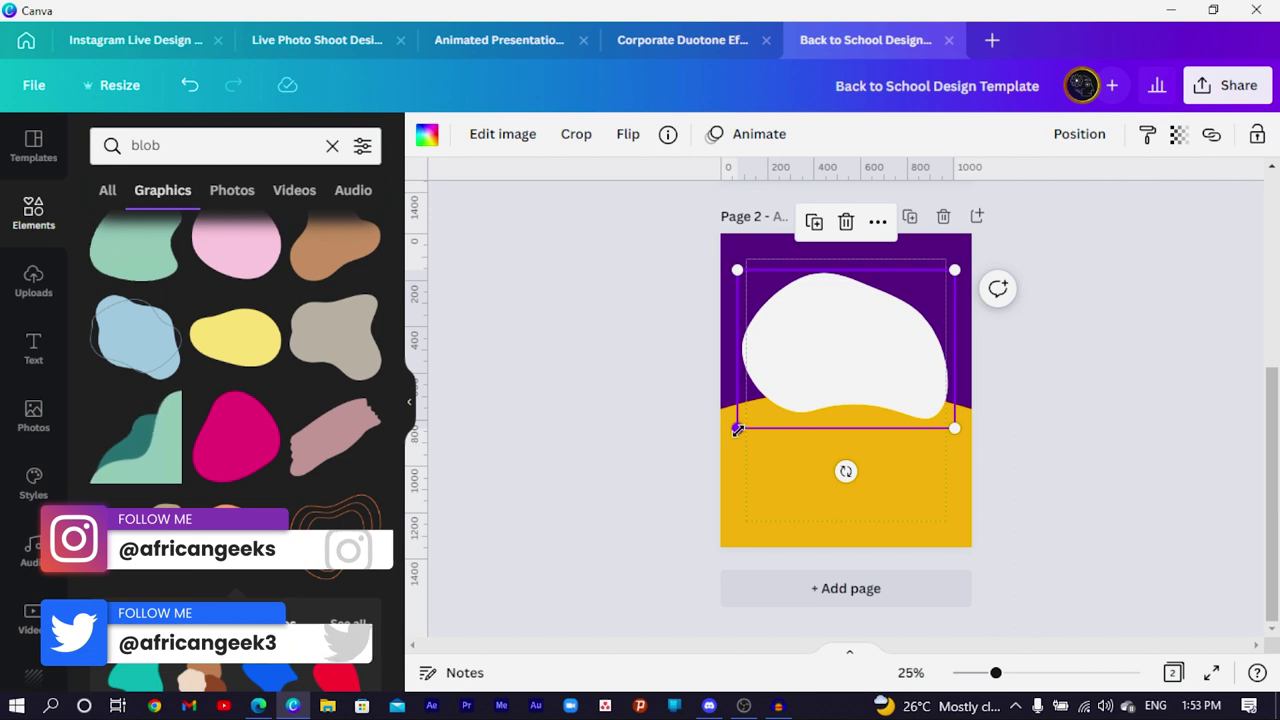
left_click_drag(738, 427, 745, 423)
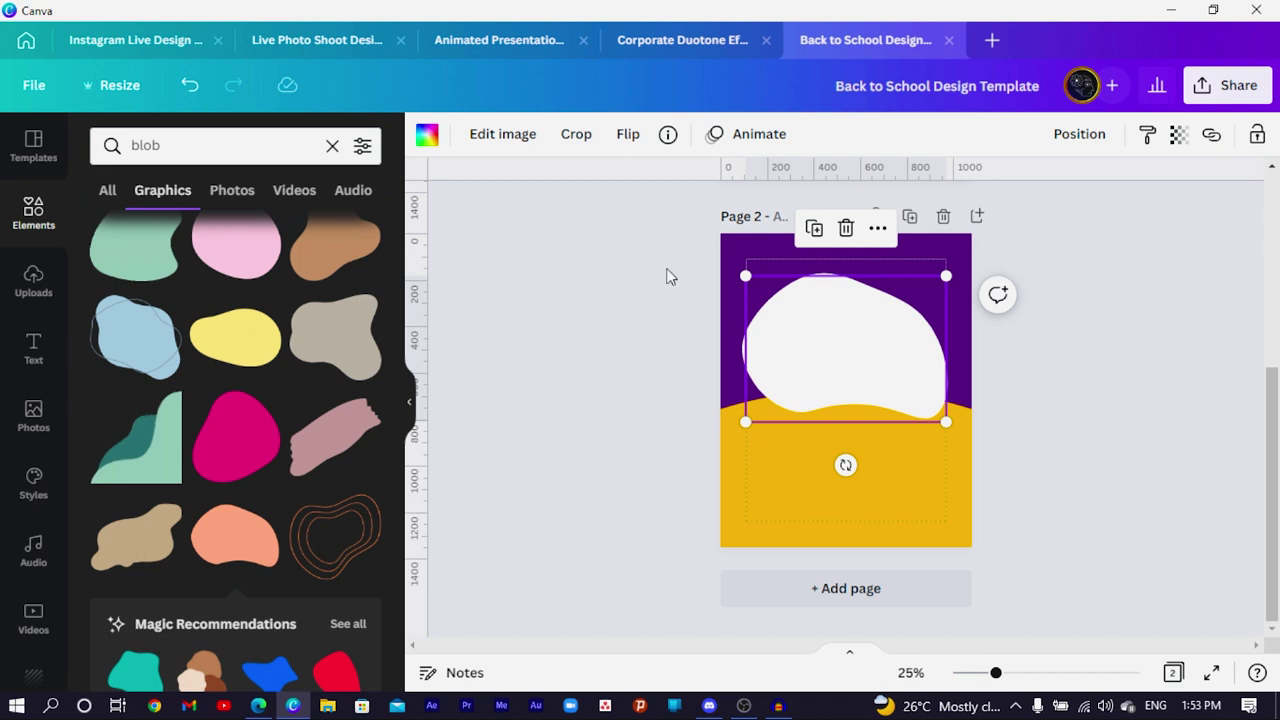
- Recolour the blob copy gold
left_click(424, 138)
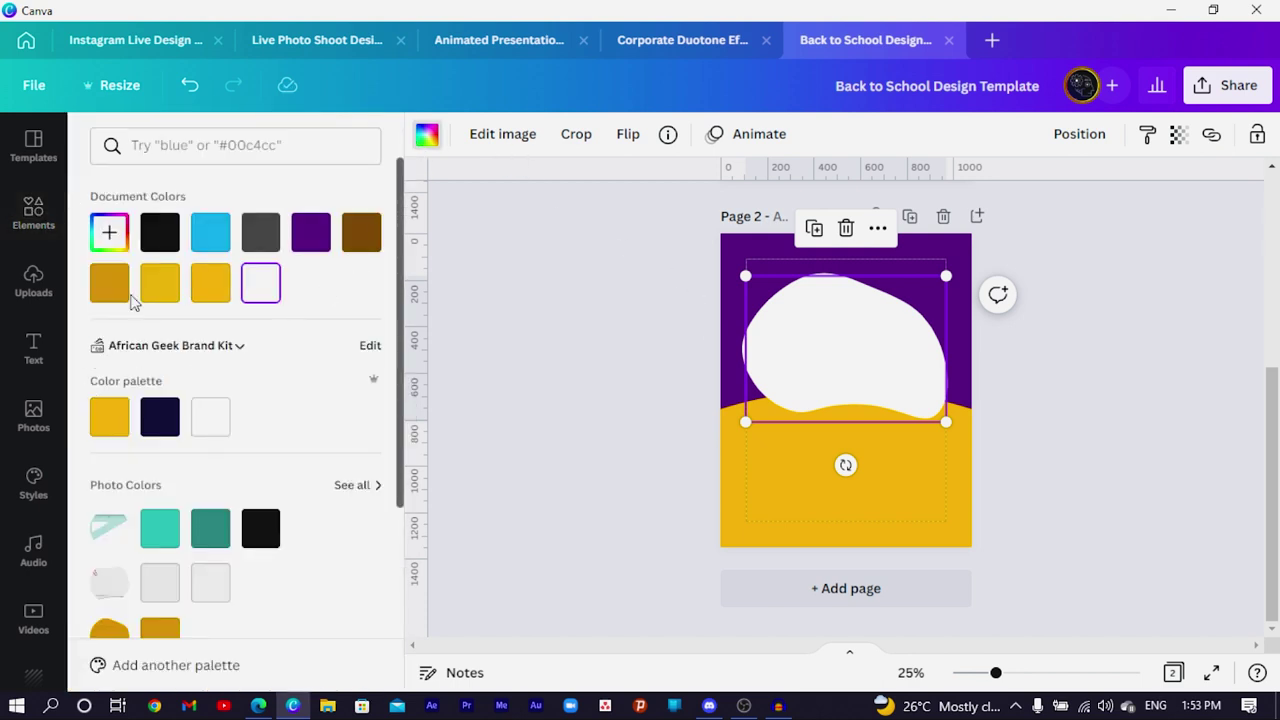
left_click(160, 283)
left_click(482, 435)
left_click(482, 435)
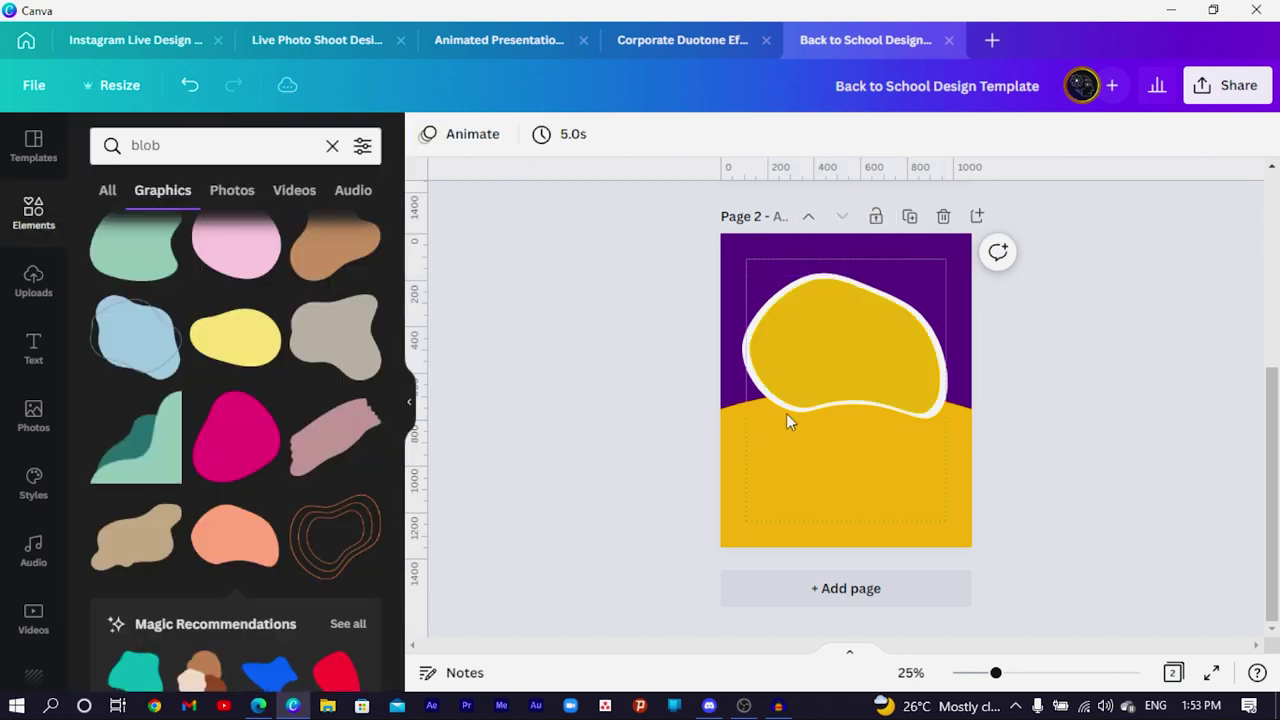
- Recolour the top blob copy purple and shrink it to about 806 × 587 inside the gold ring
left_click(799, 362)
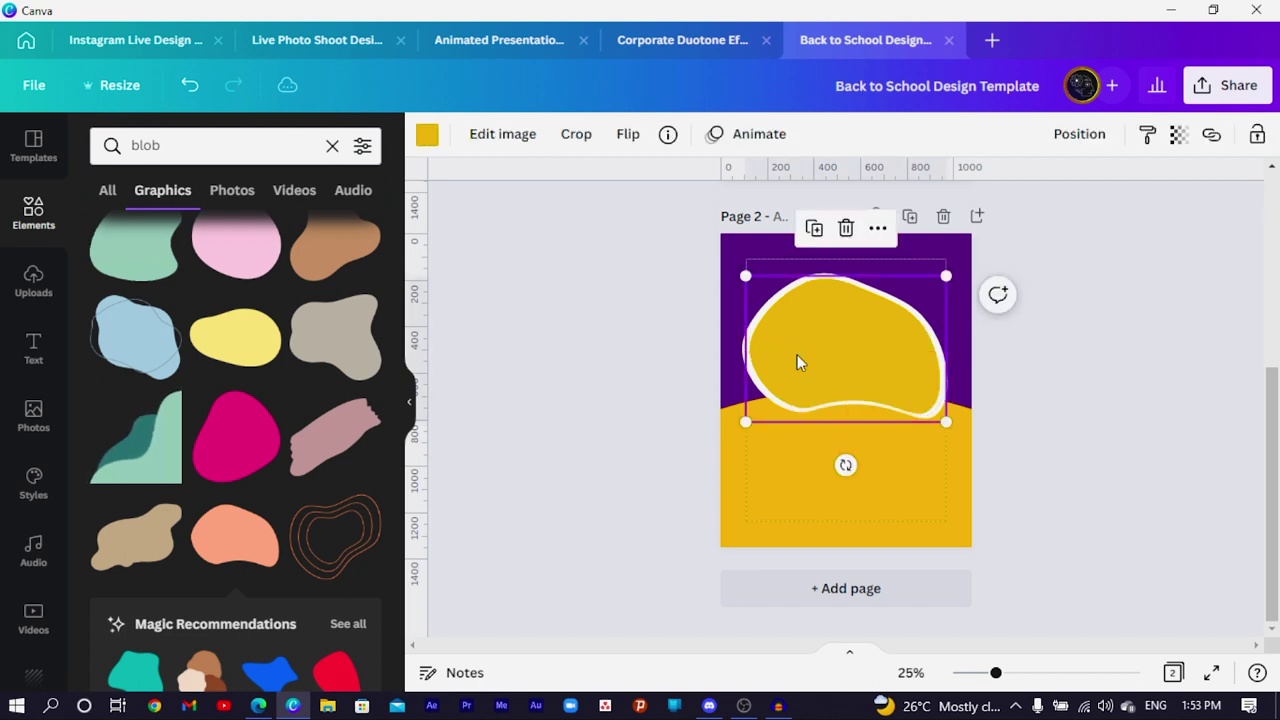
left_click(427, 137)
left_click(305, 234)
left_click_drag(745, 422, 757, 427)
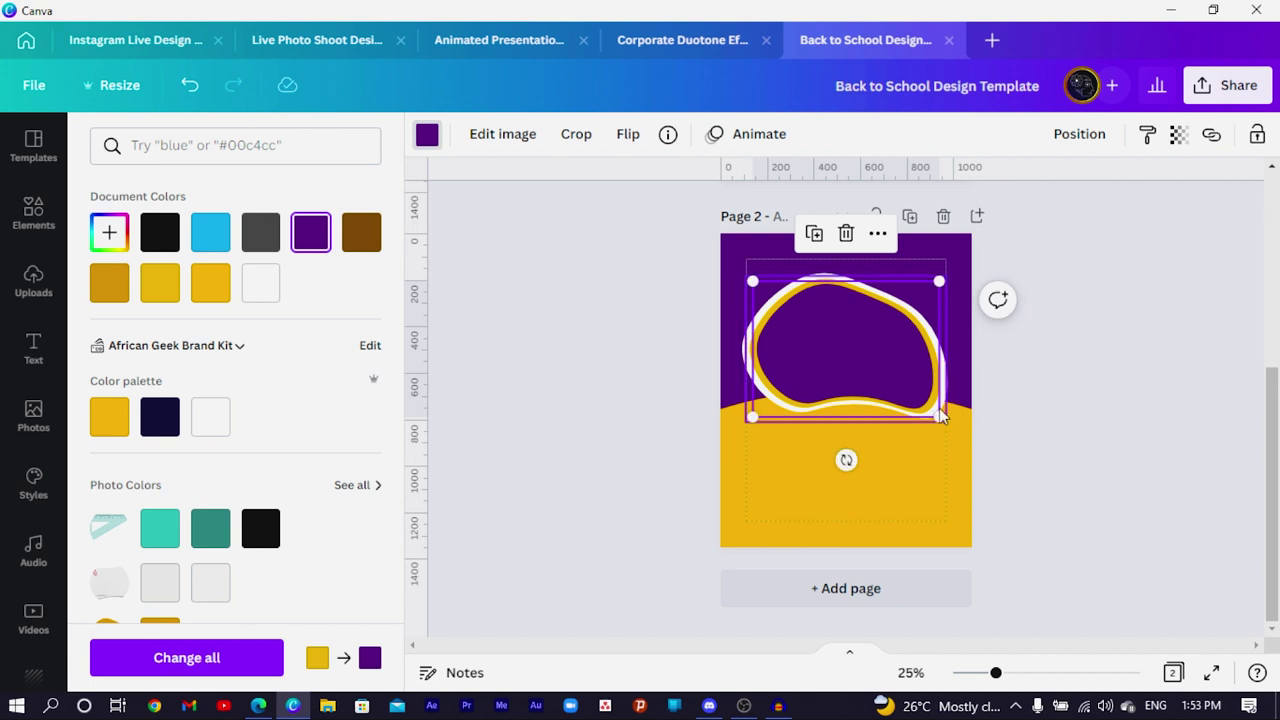
left_click_drag(938, 415, 946, 420)
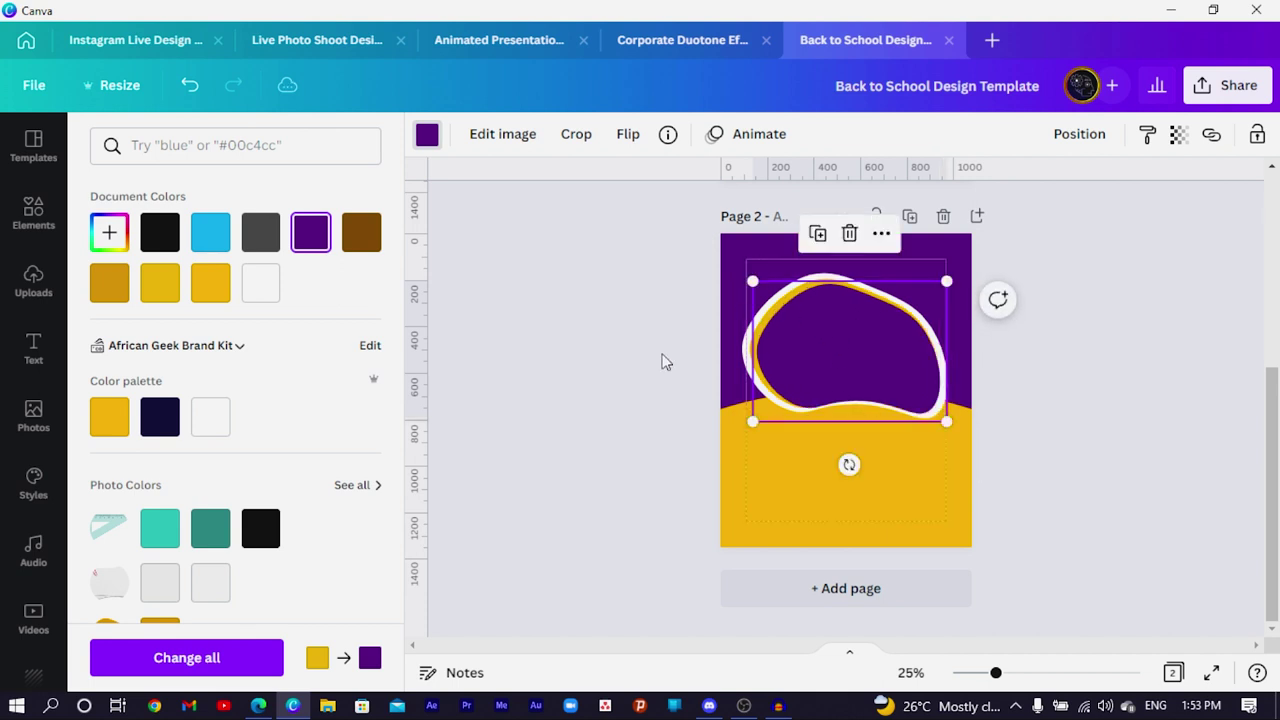
left_click(830, 339)
left_click_drag(830, 341, 817, 342)
left_click(623, 377)
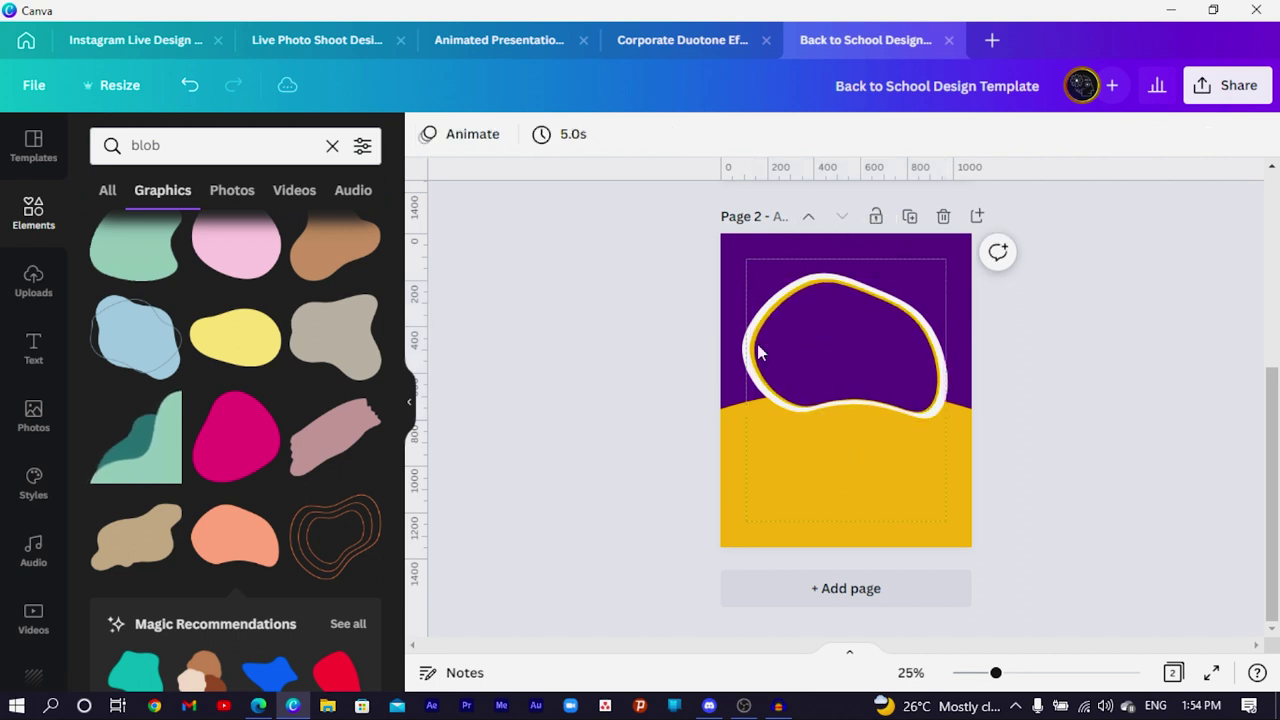
left_click(825, 285)
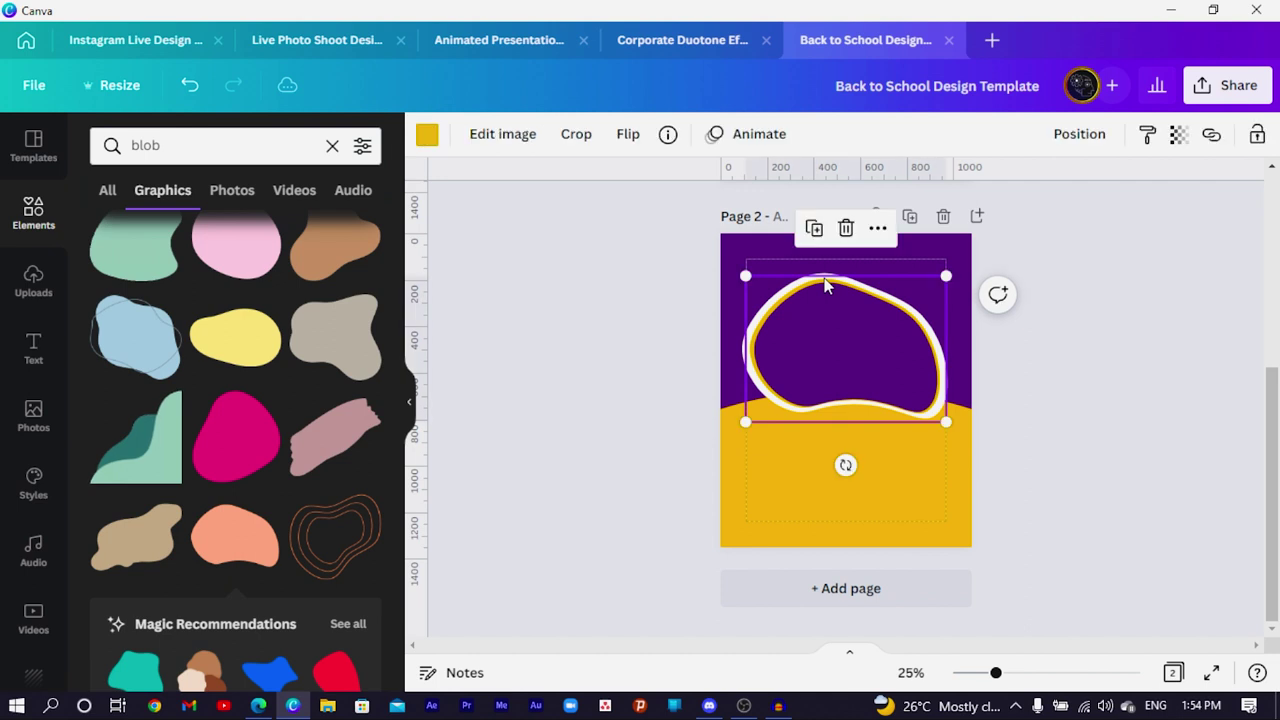
- Set the blob outline to #E19907 and its inner shape to #FFB800
left_click(427, 137)
left_click(362, 234)
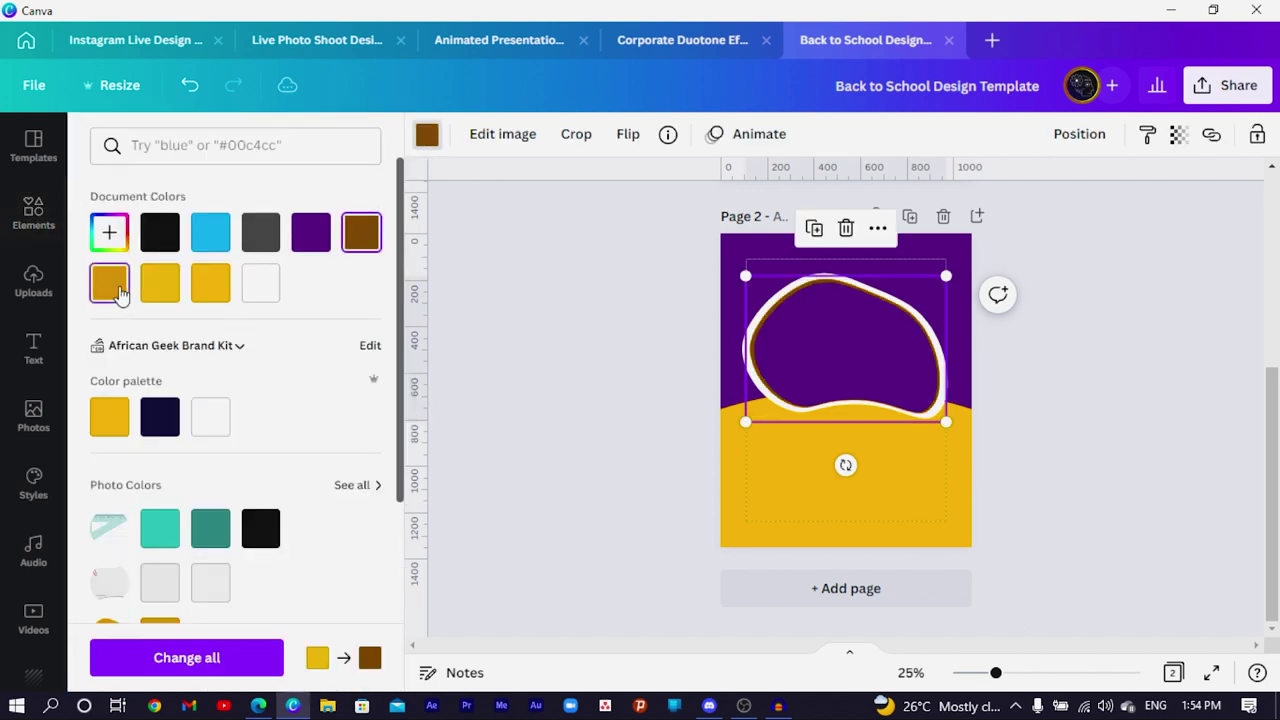
left_click(115, 288)
left_click(116, 250)
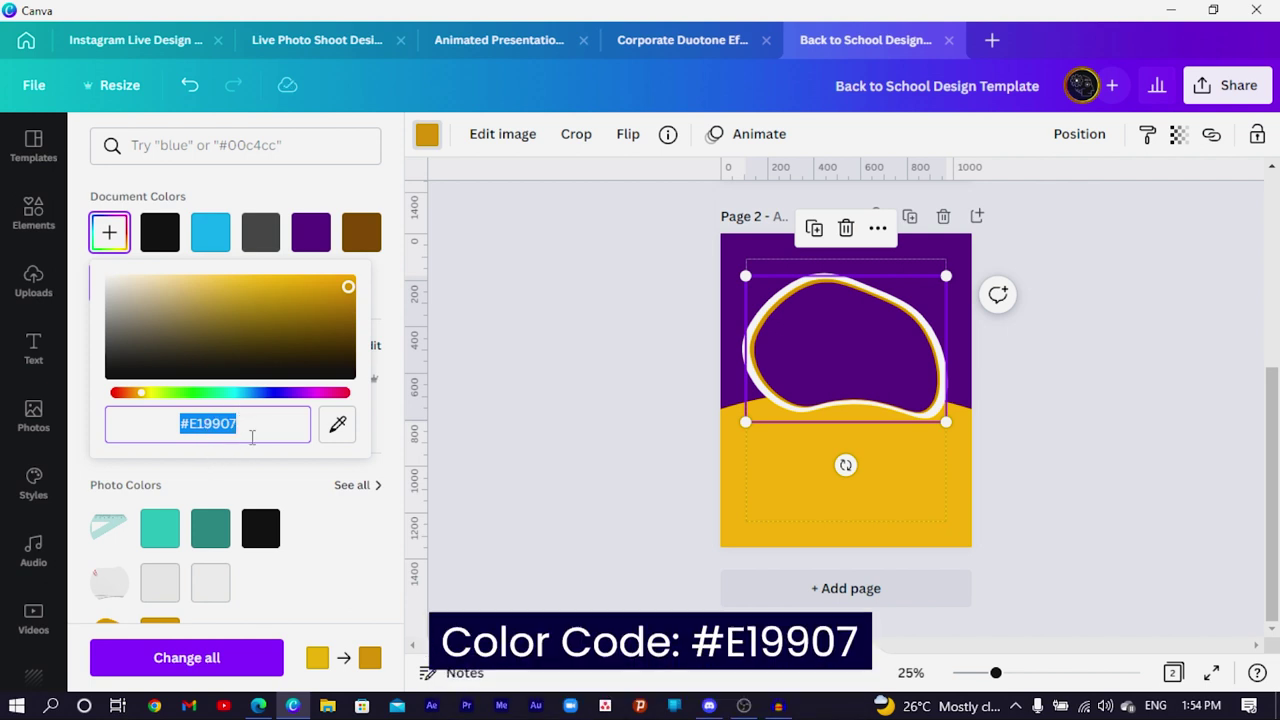
left_click(804, 345)
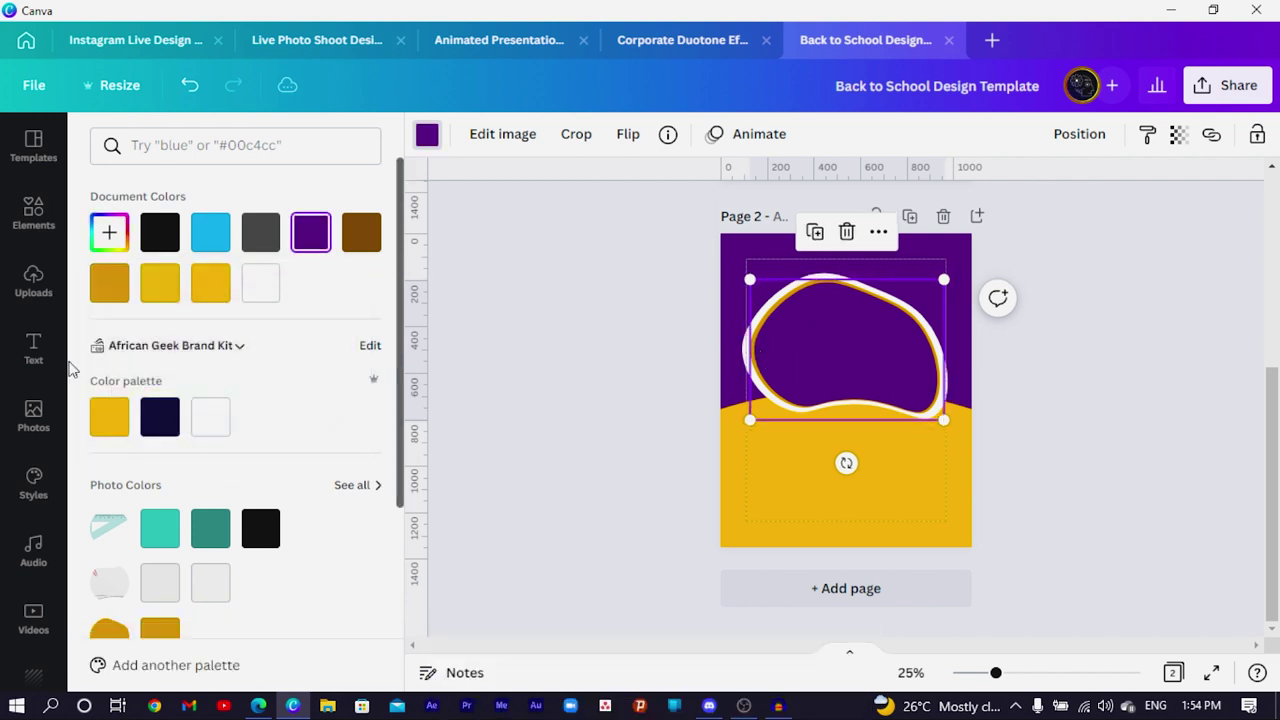
left_click(118, 430)
left_click(109, 232)
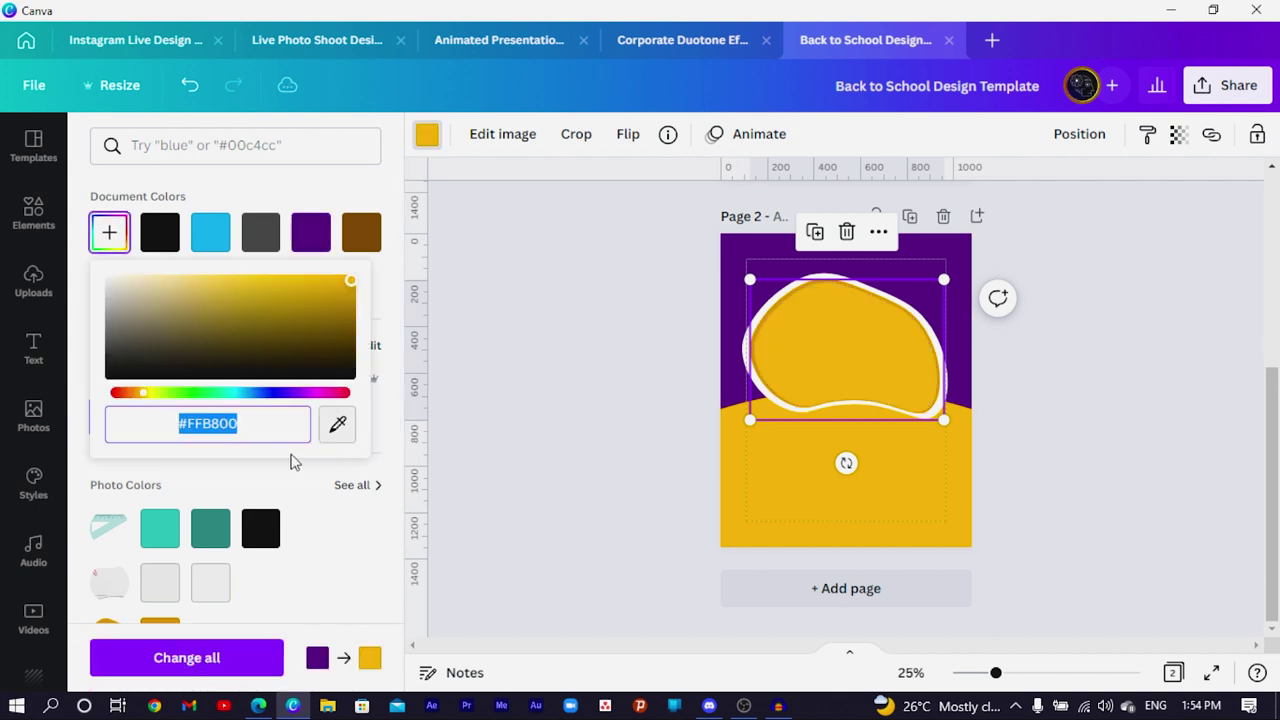
left_click(539, 386)
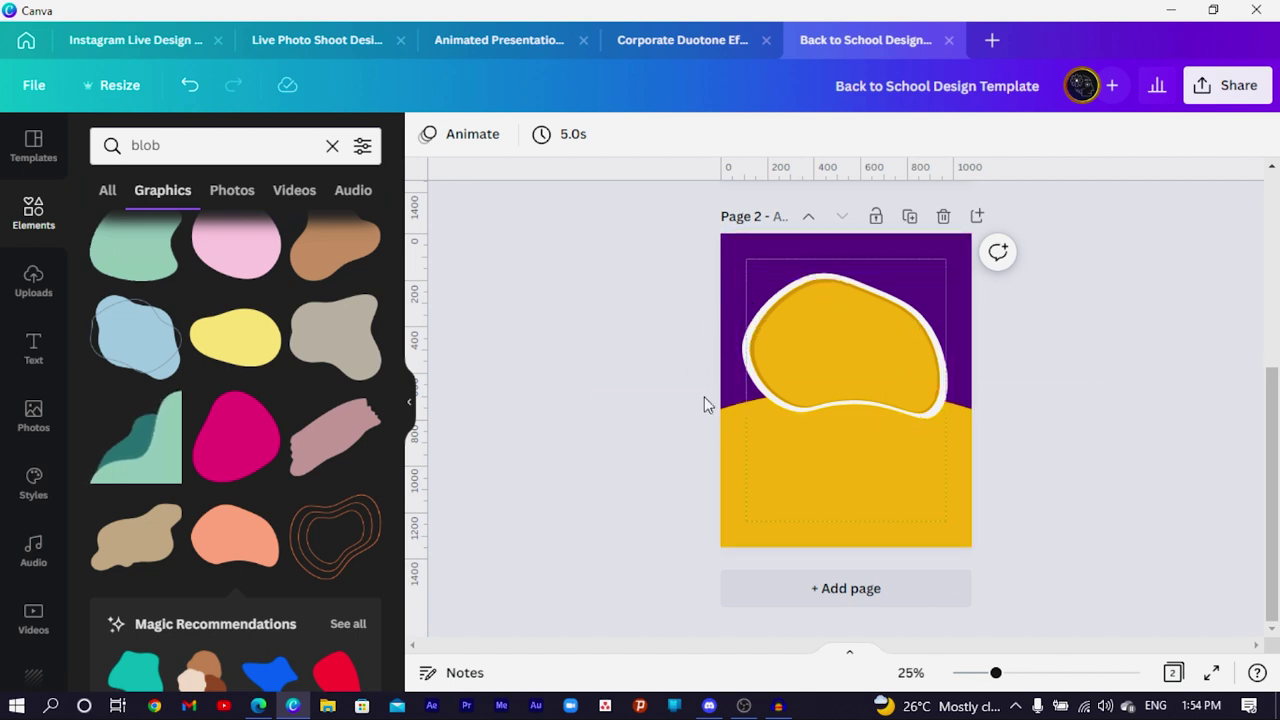
- Paste the white blob onto a new page 3 and centre it
left_click(745, 360)
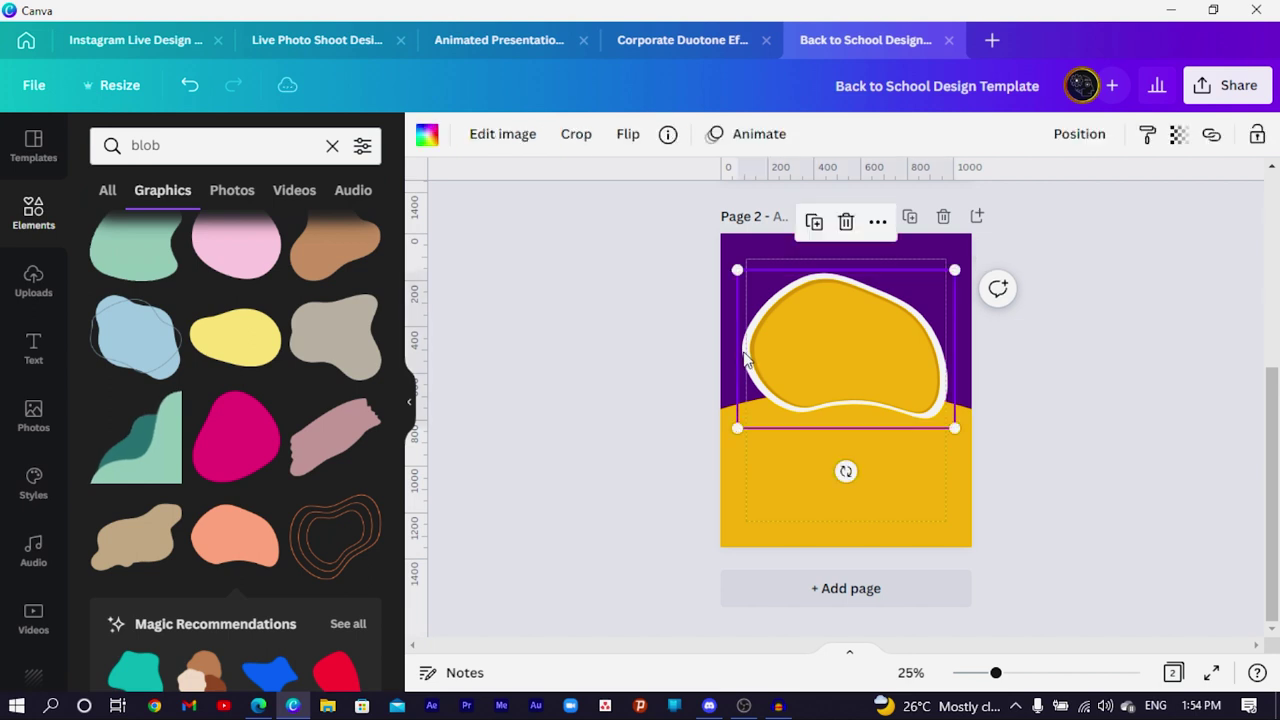
left_click(978, 217)
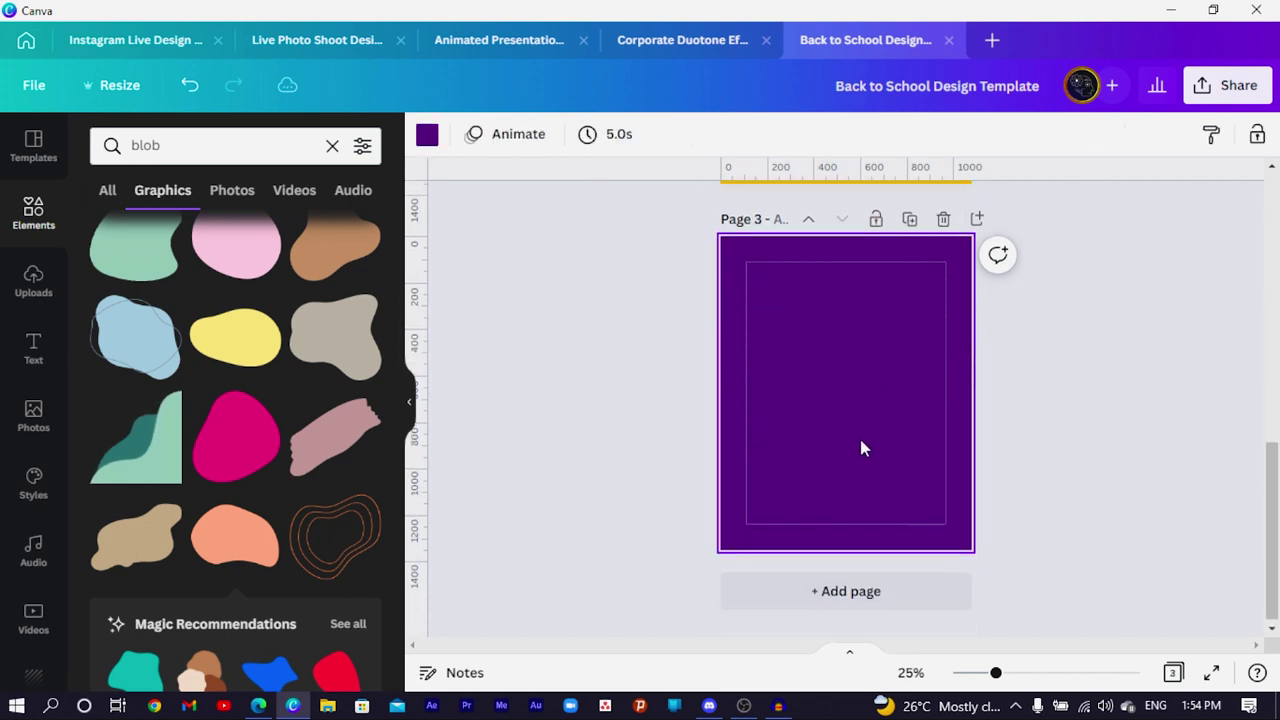
key("ctrl+v")
left_click_drag(846, 407, 838, 383)
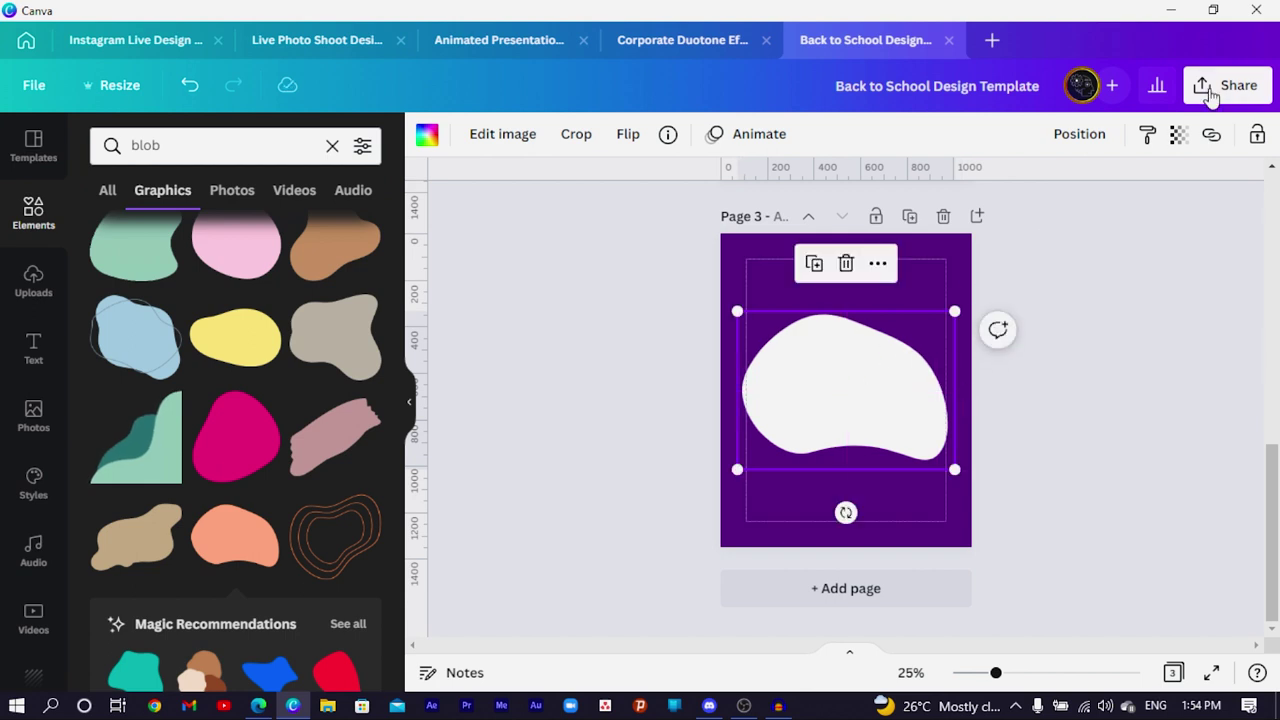
- Download only page 3 as a PNG with a transparent background
left_click(1227, 85)
left_click(962, 534)
left_click(907, 334)
left_click(993, 448)
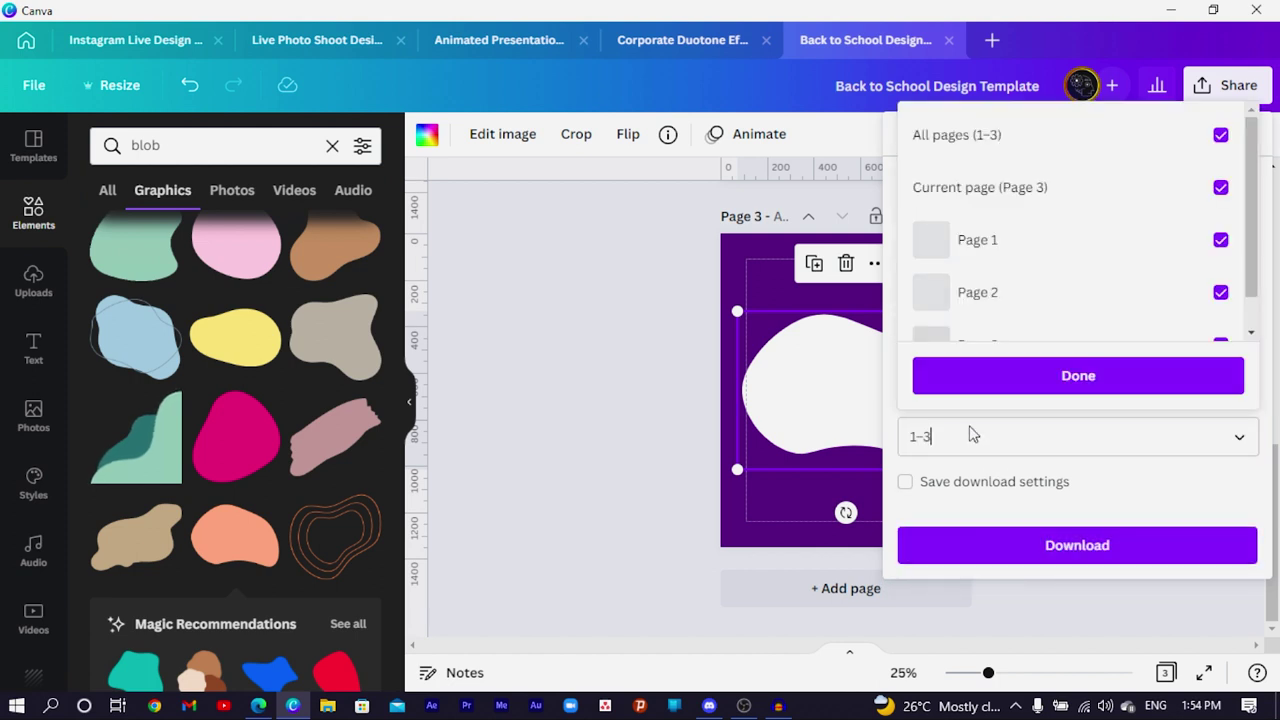
left_click(972, 432)
left_click(994, 440)
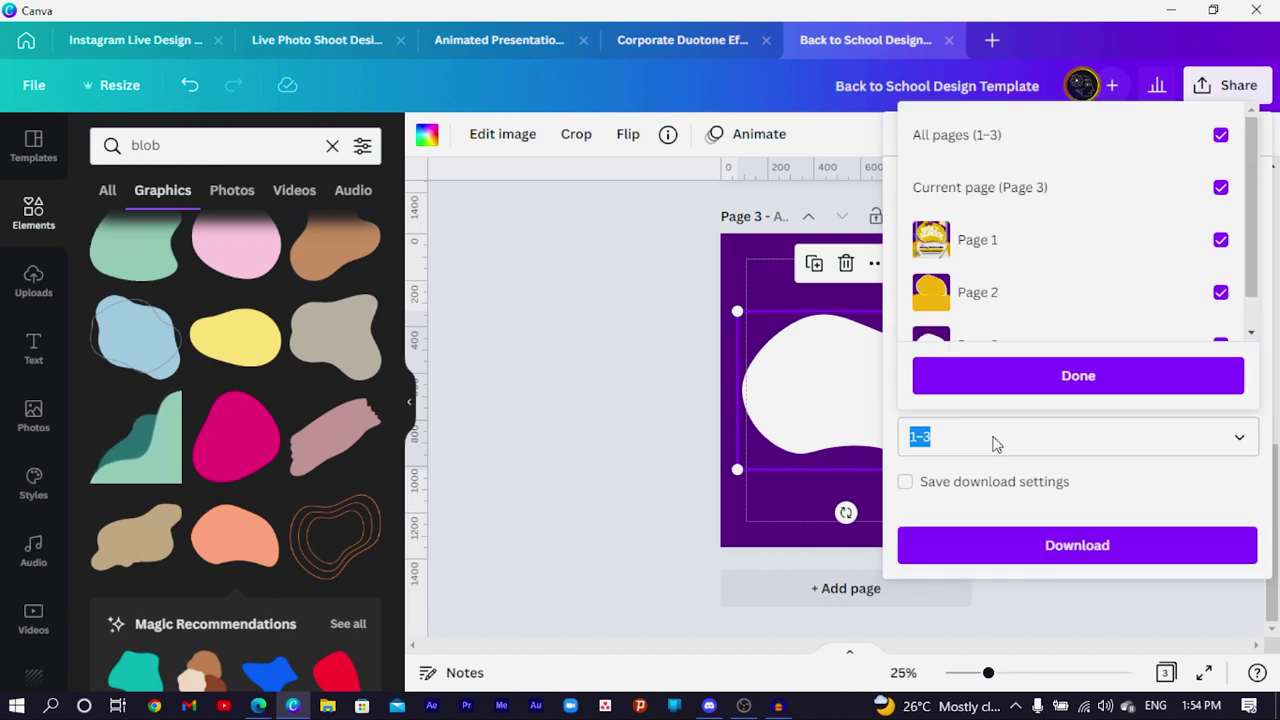
type("3")
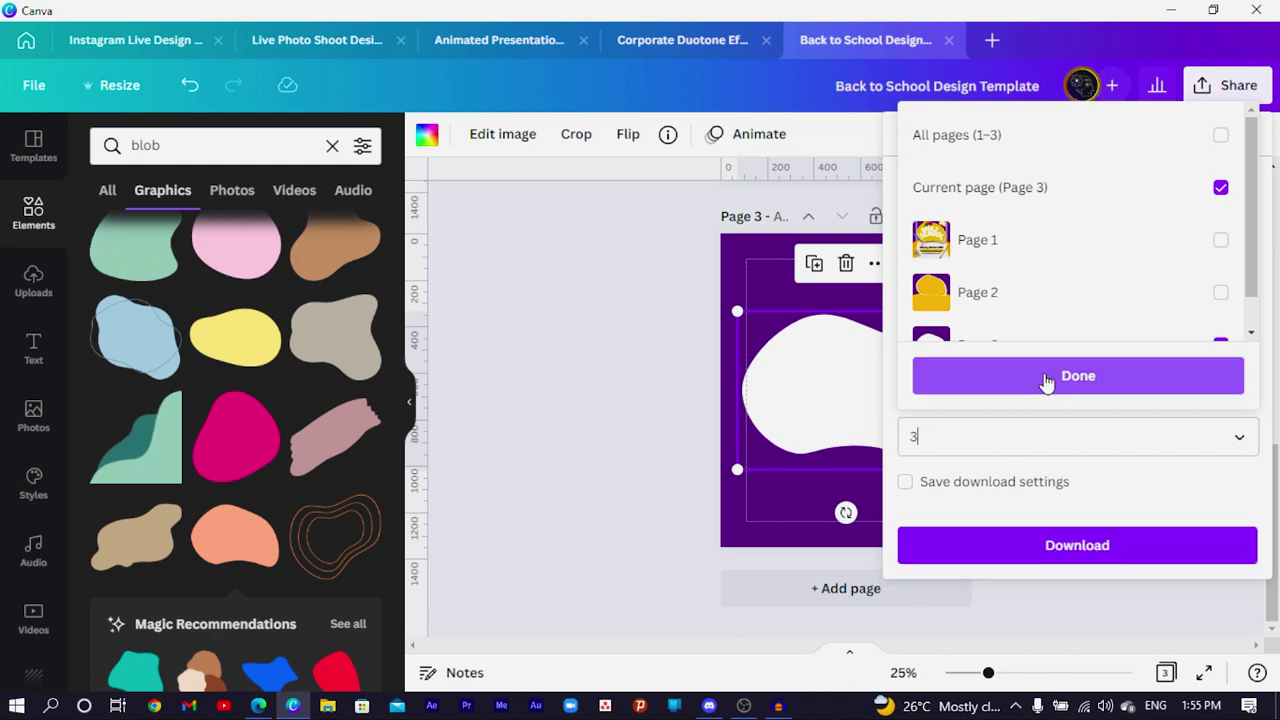
left_click(1046, 378)
left_click(1083, 546)
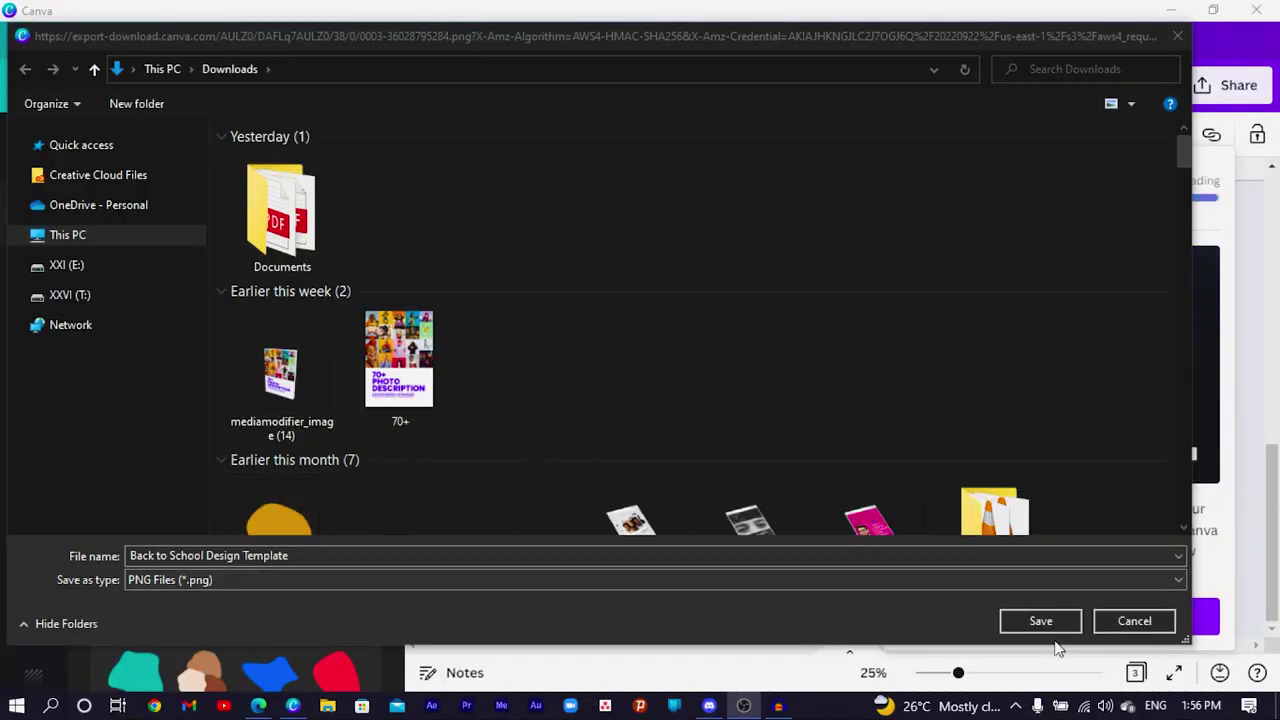
- Save the PNG to Downloads and delete the temporary page 3
left_click(1043, 622)
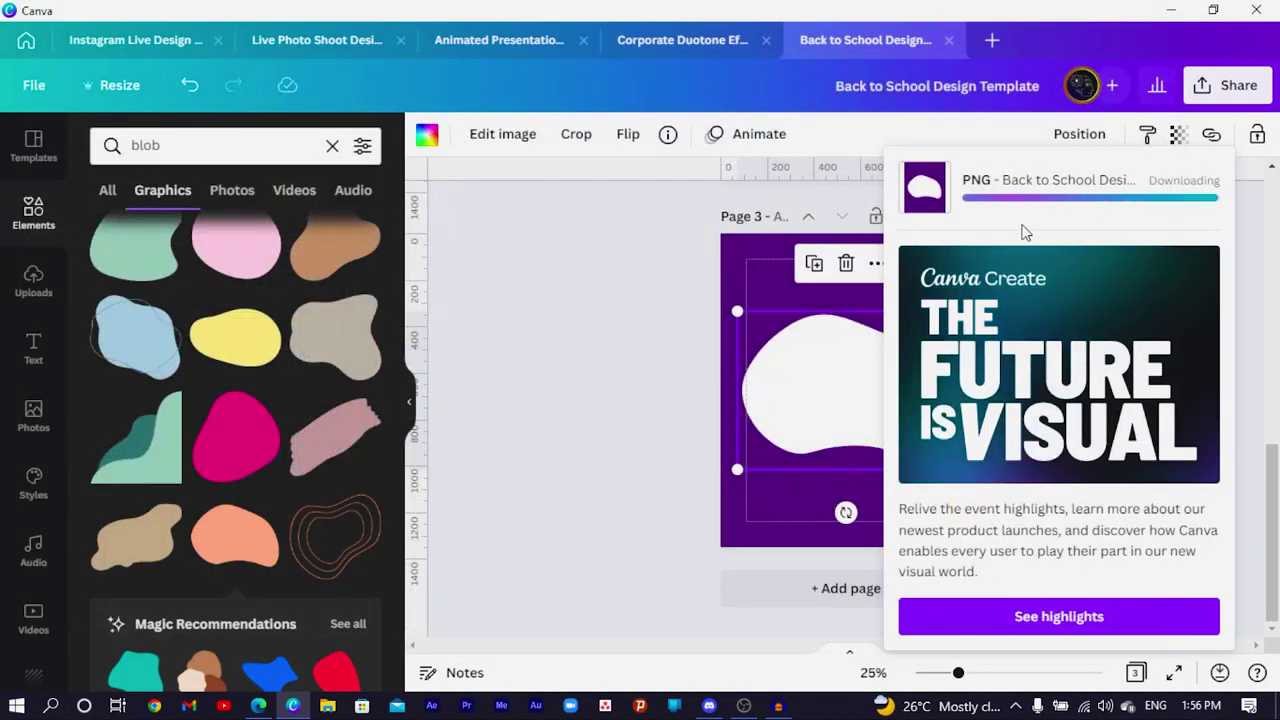
left_click(543, 440)
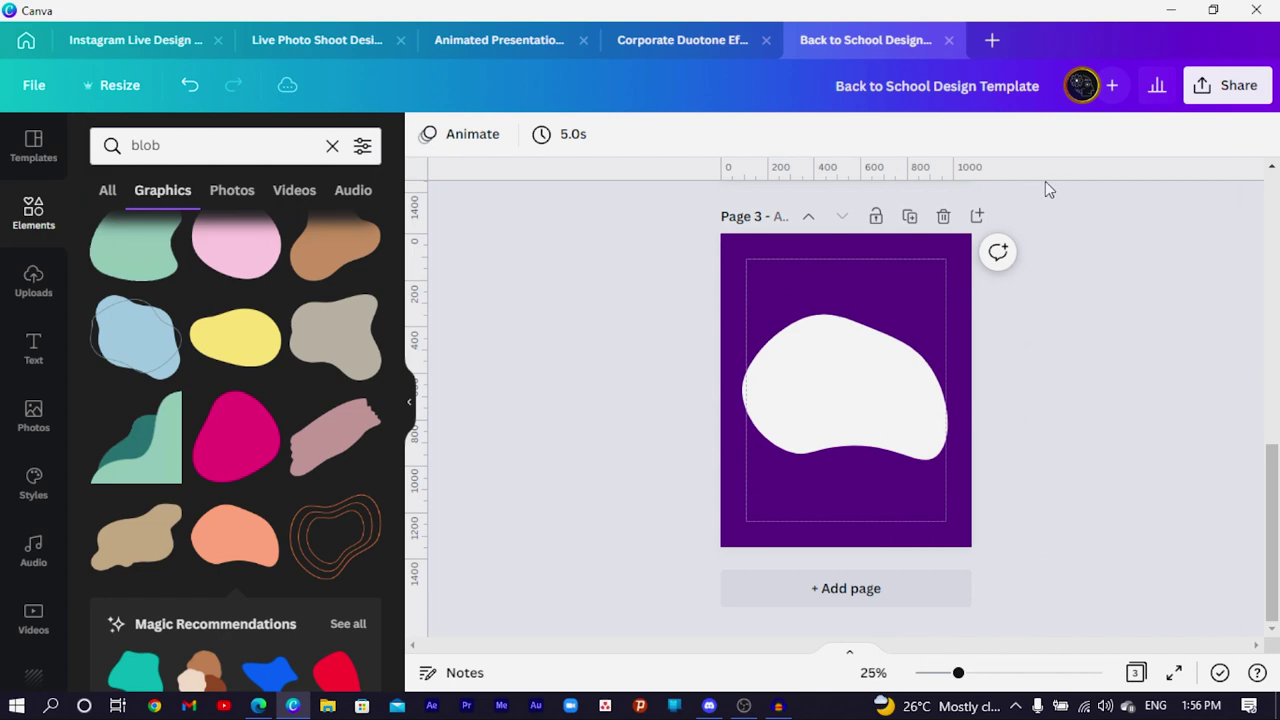
left_click(944, 217)
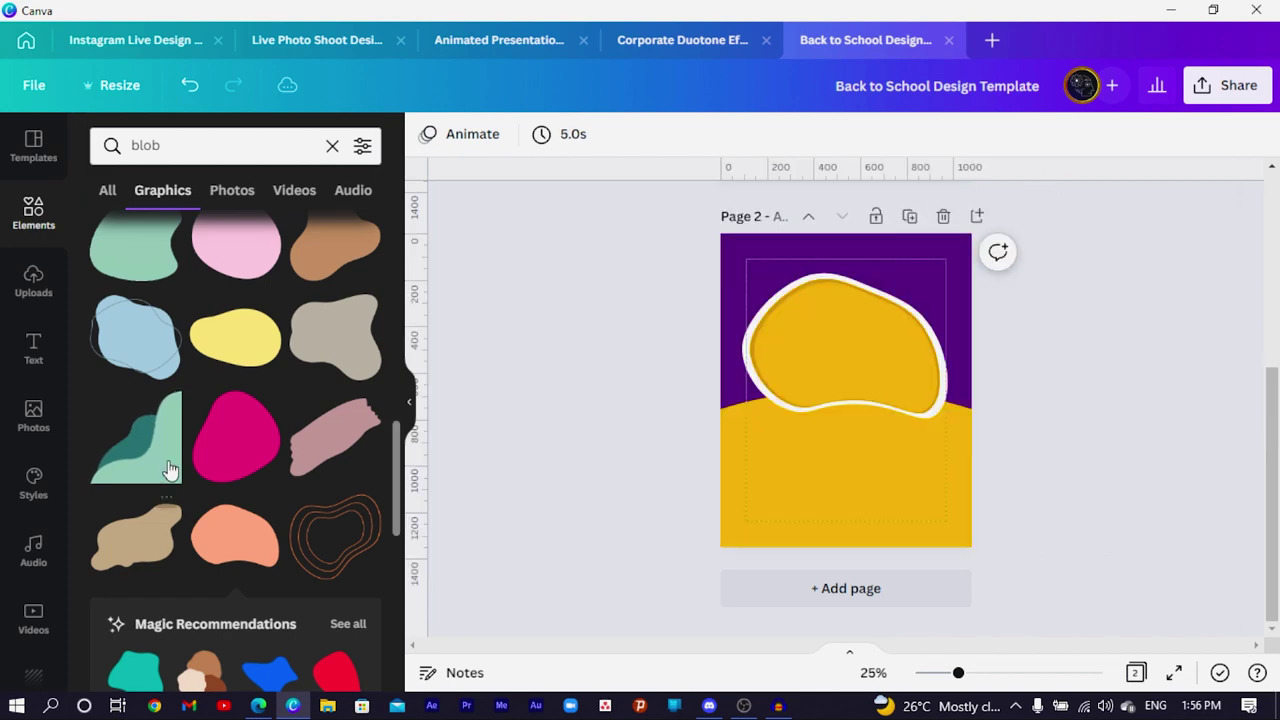
- Upload the Back to School Design Template image and place it on page 2
left_click(14, 422)
left_click(31, 295)
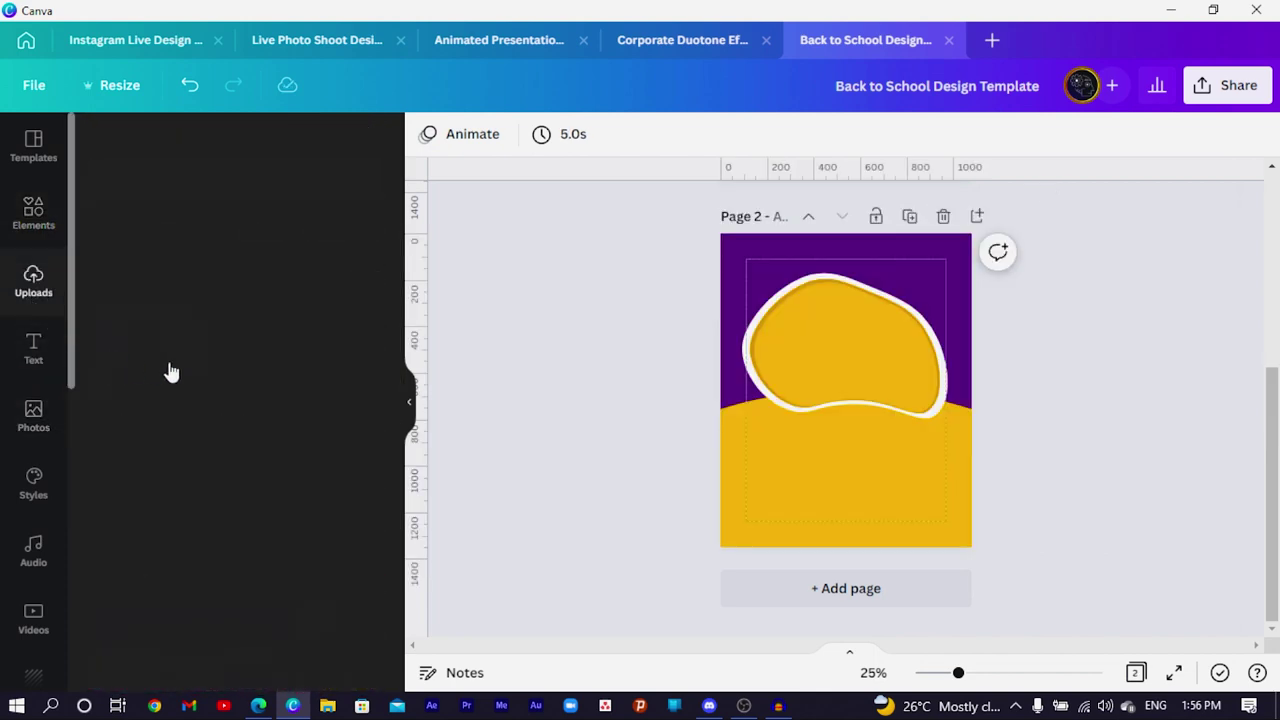
left_click(236, 192)
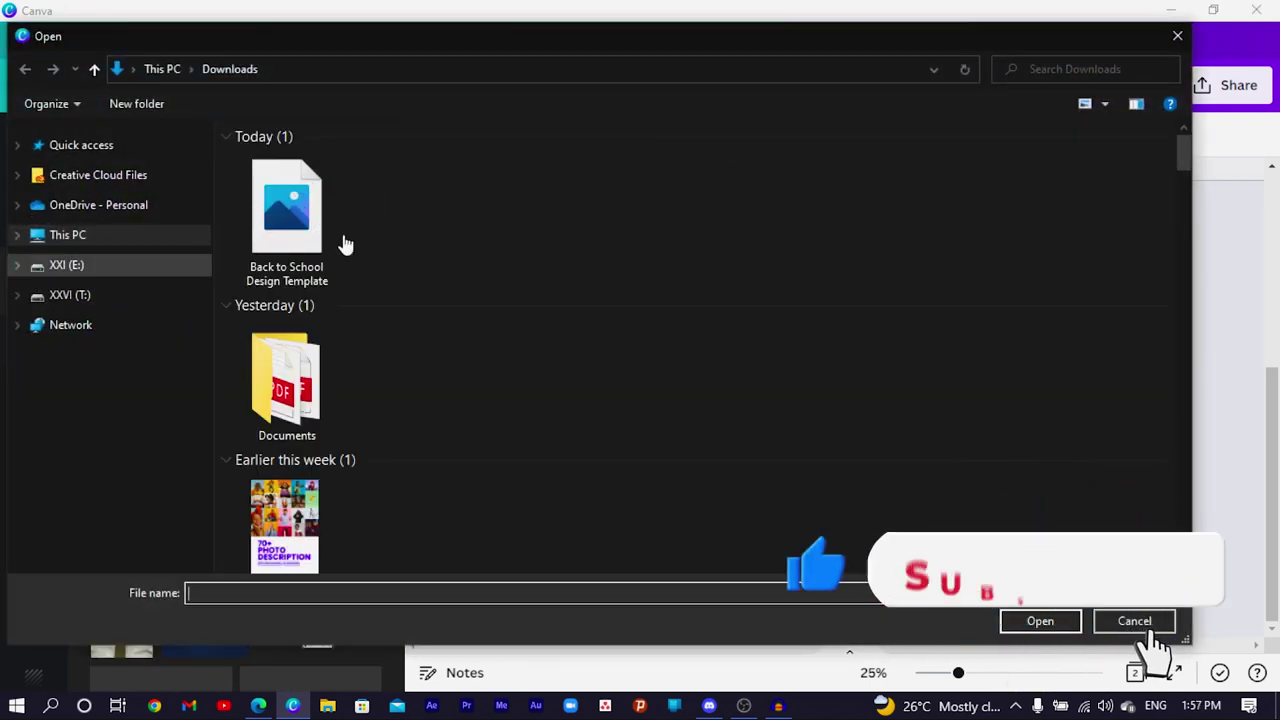
double_click(263, 237)
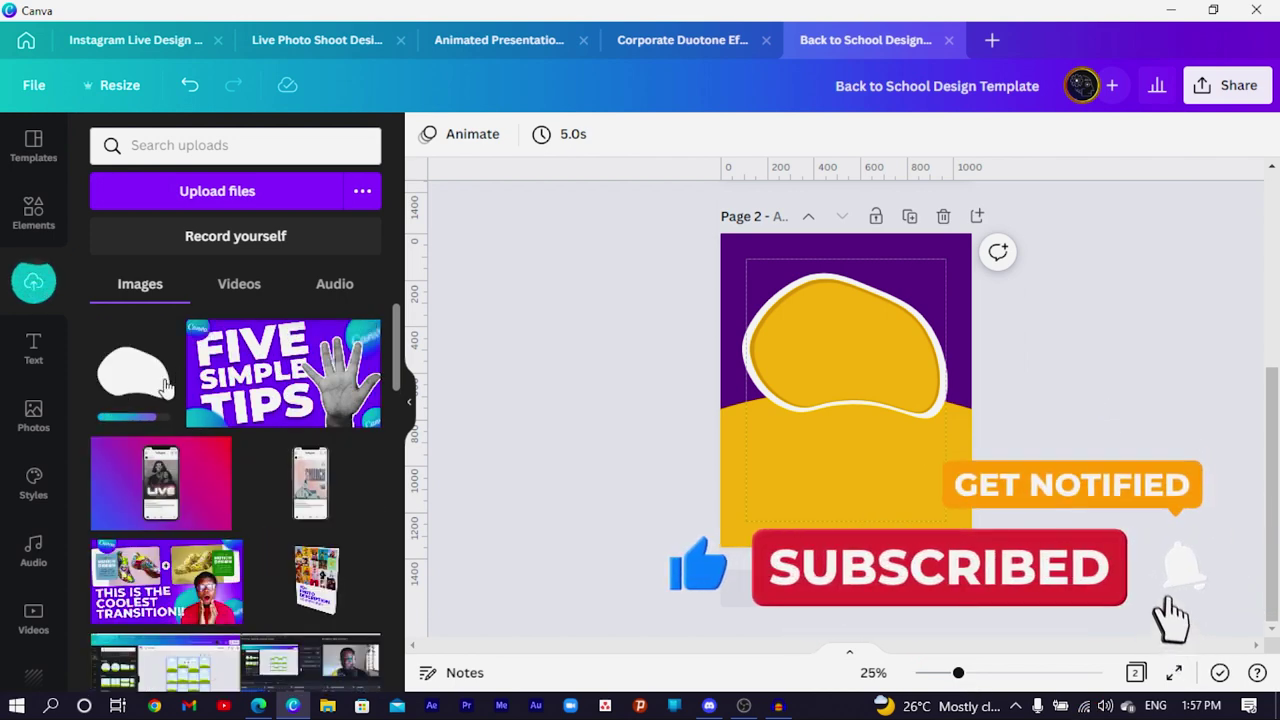
left_click(165, 388)
- Resize the white blob image to about 1,041 × 702, framing the gold blob
left_click_drag(846, 484, 813, 358)
left_click_drag(893, 397, 961, 443)
left_click_drag(726, 288, 727, 285)
left_click_drag(823, 351, 813, 335)
left_click_drag(955, 349, 963, 432)
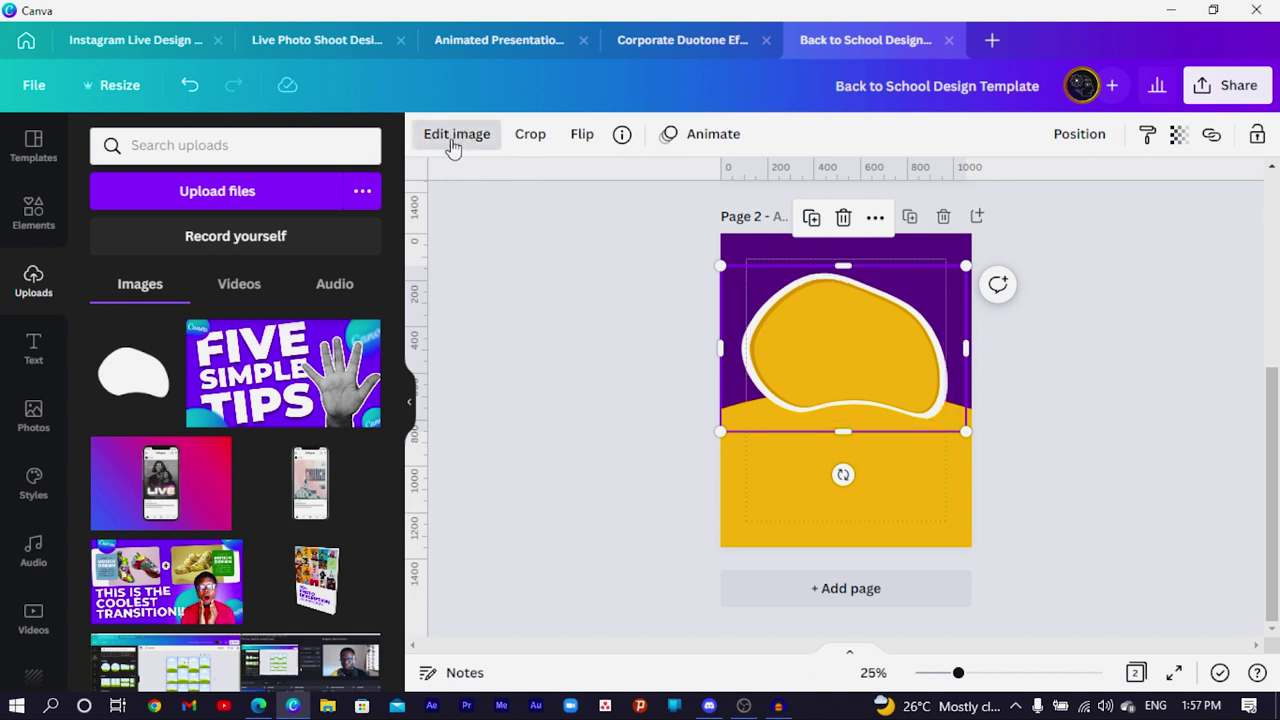
left_click(452, 140)
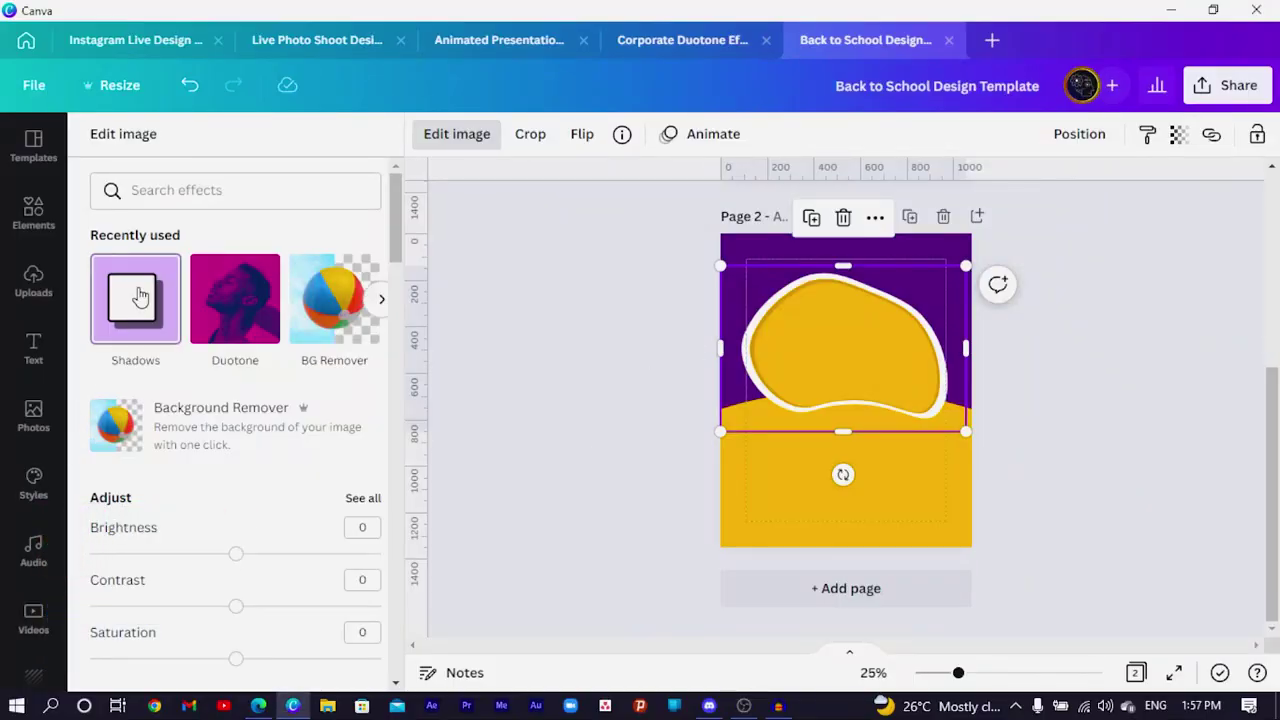
- Apply a Bottom drop shadow to the blob image: offset 4, transparency 44, blur 12
left_click(140, 296)
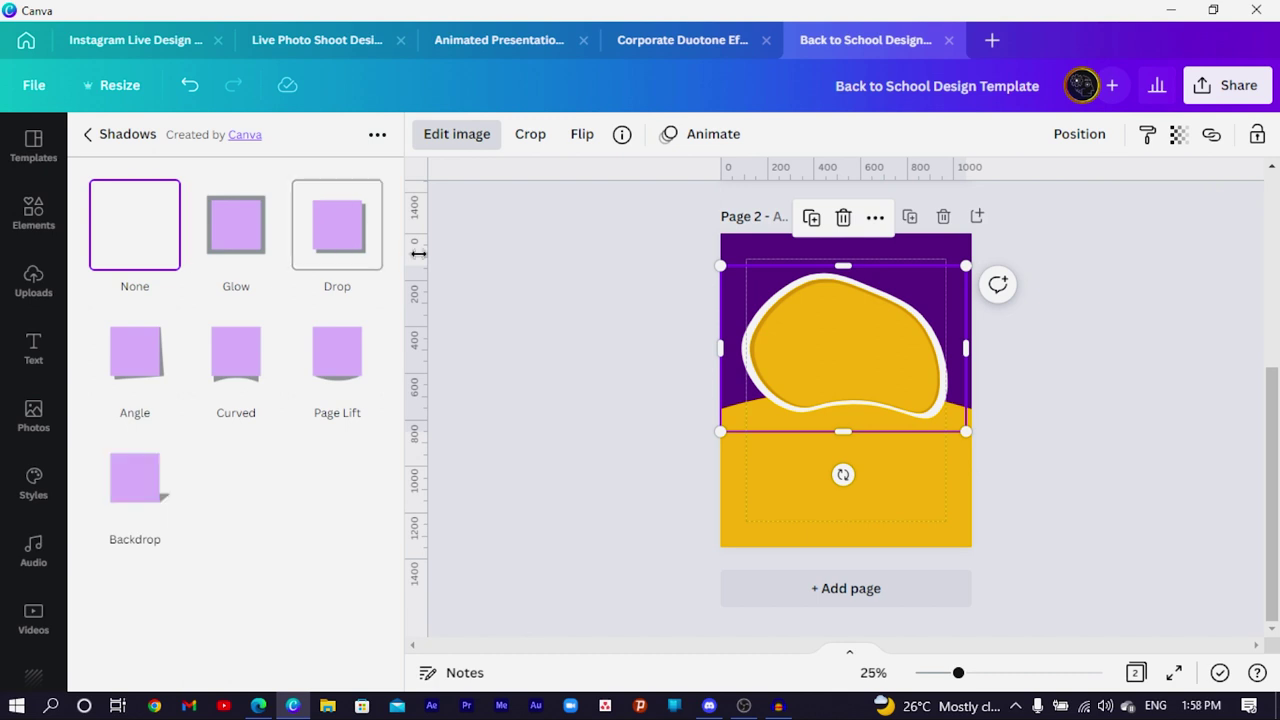
left_click(345, 262)
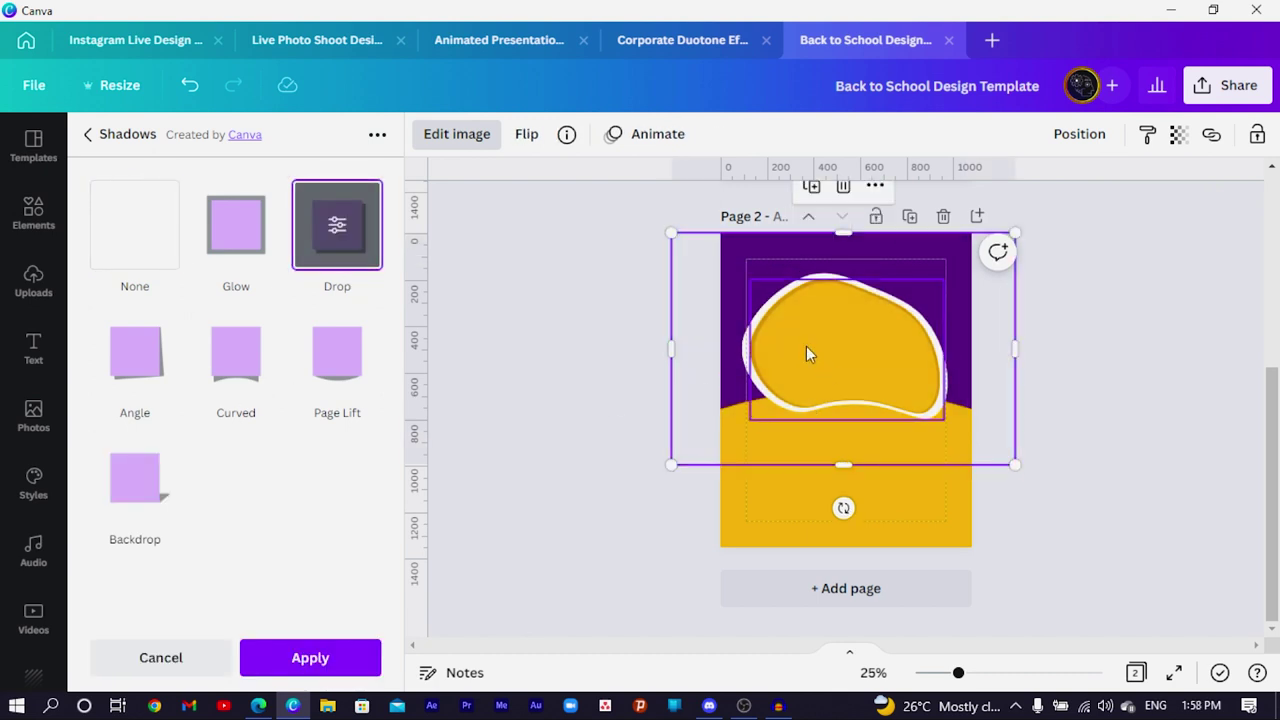
left_click(341, 234)
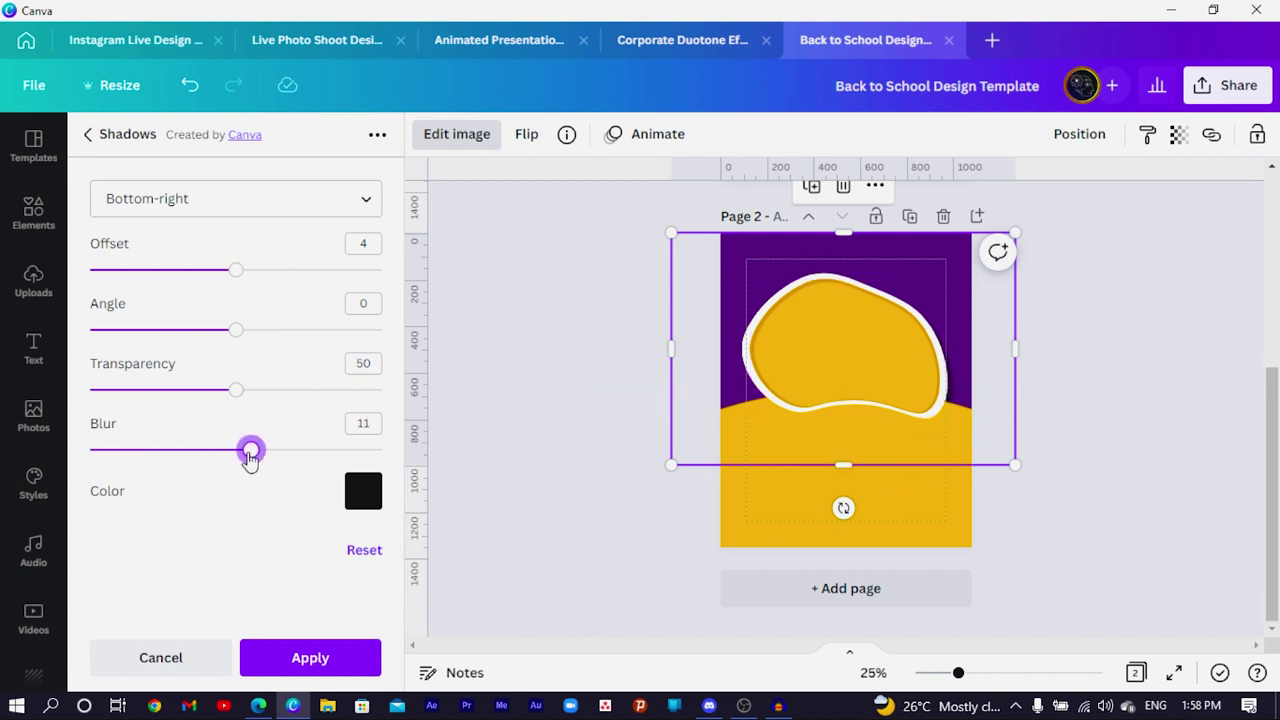
left_click_drag(960, 678, 991, 673)
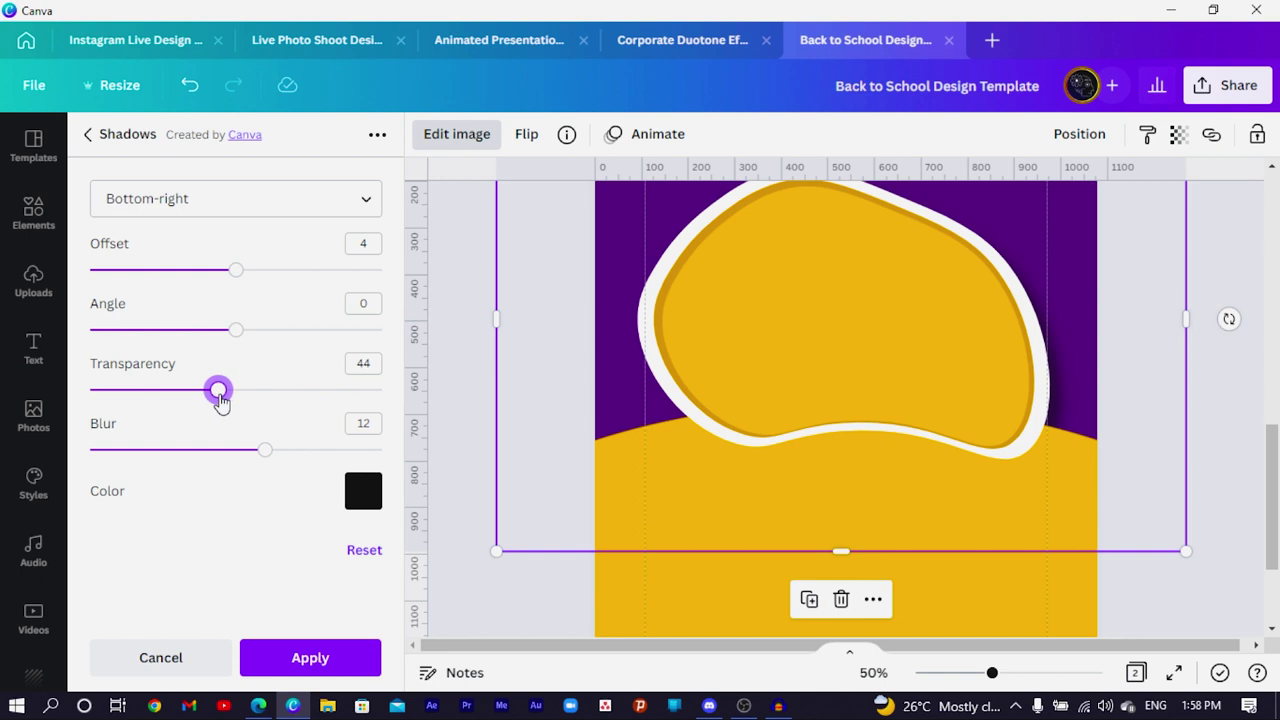
left_click(183, 212)
scroll(140, 390, "down", 2)
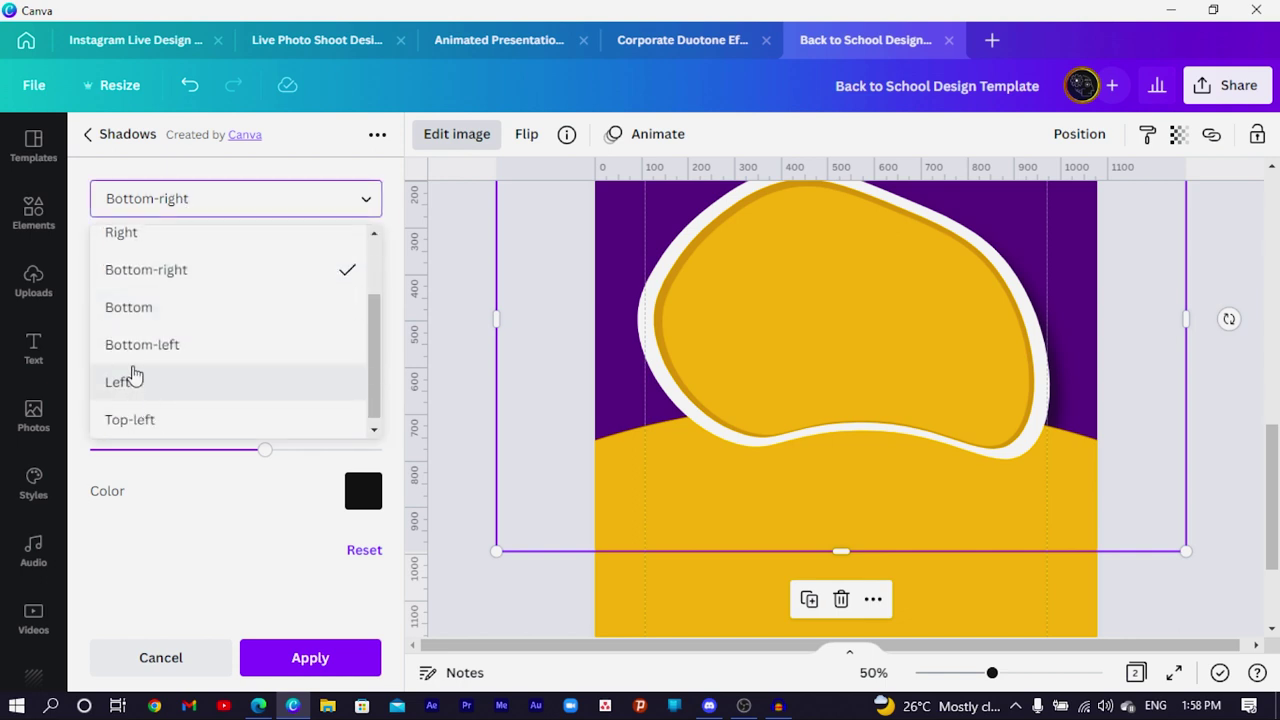
left_click(127, 308)
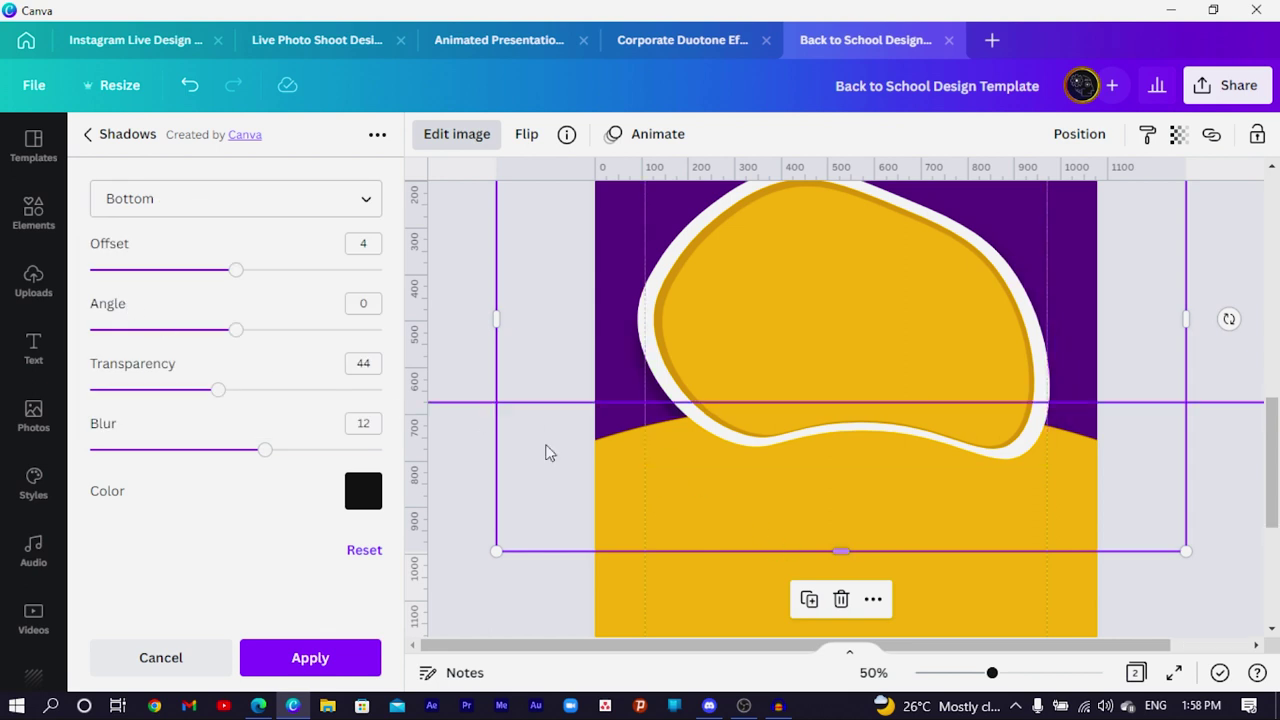
left_click(309, 664)
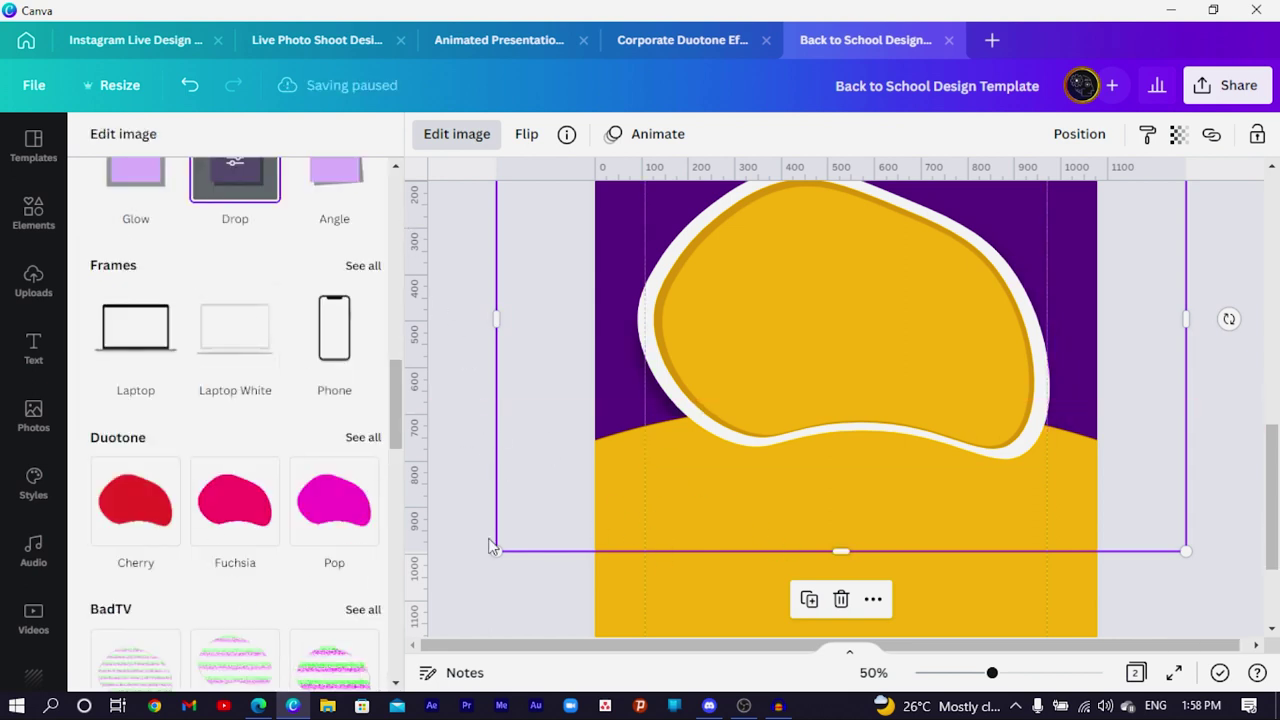
left_click(703, 624)
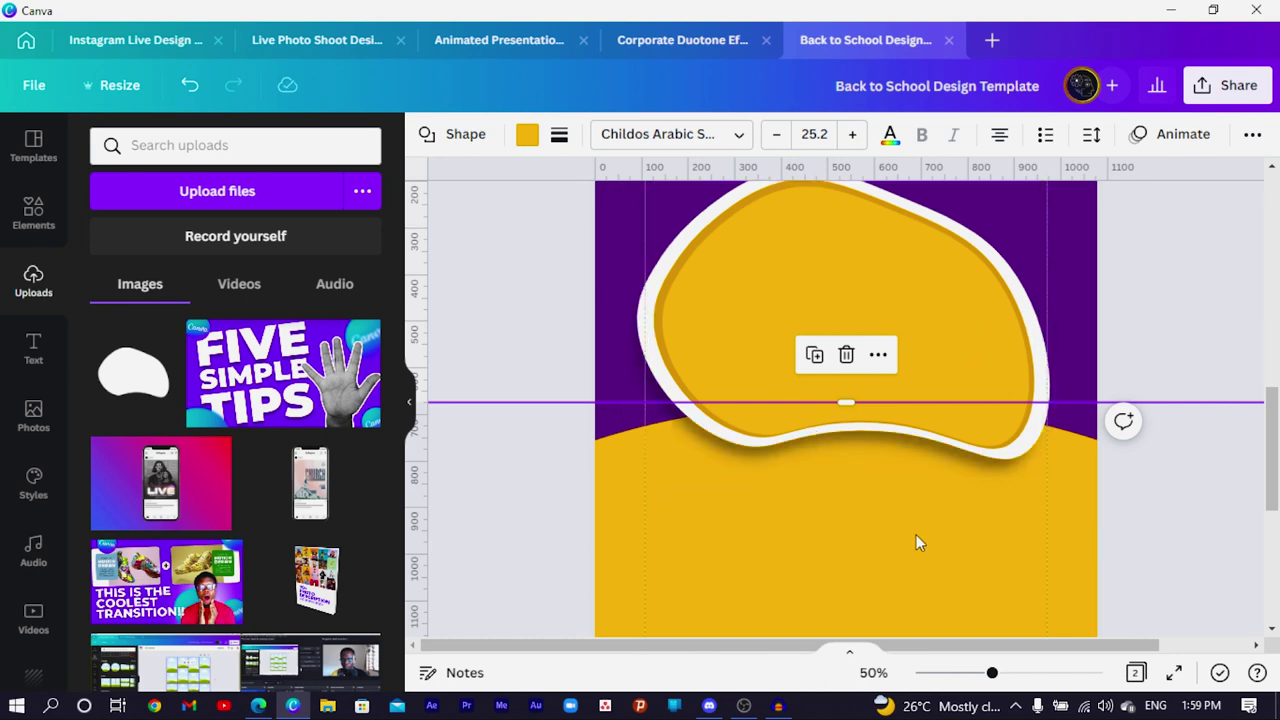
- Zoom out to view the whole page 2 flyer, then bring up the Elements library
scroll(931, 545, "down", 2)
scroll(933, 541, "up", 1)
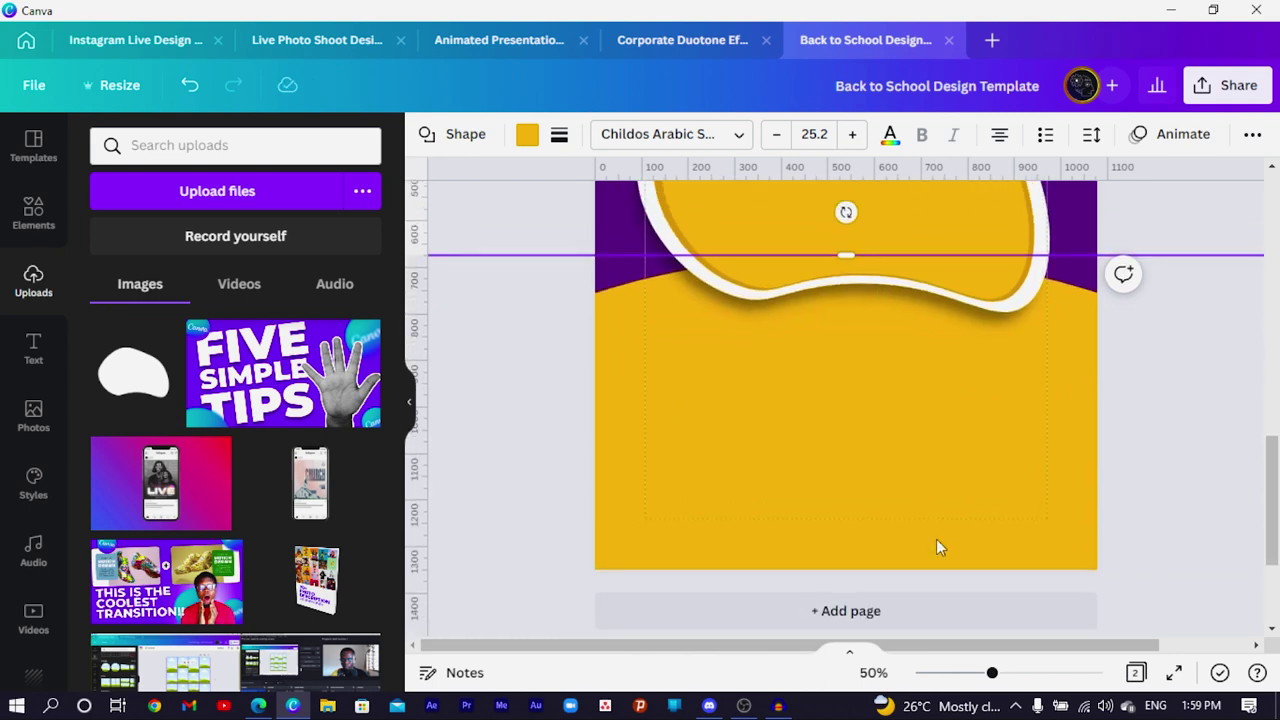
scroll(938, 546, "up", 2)
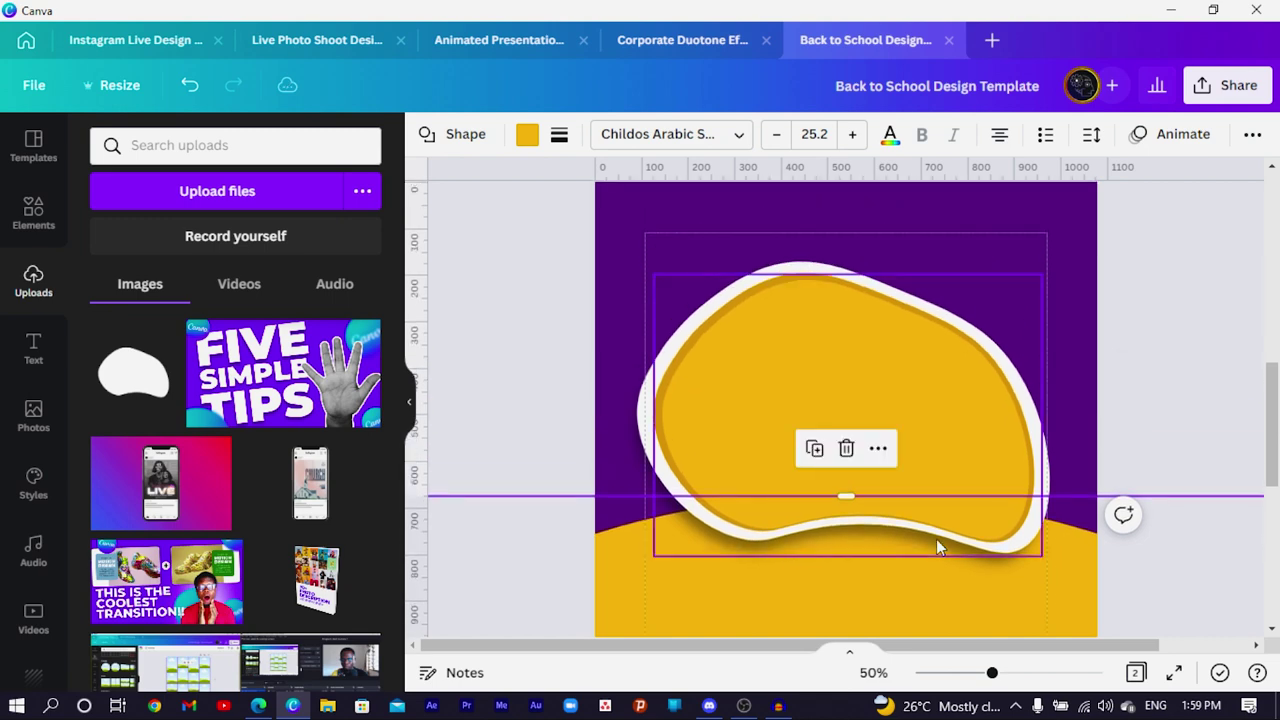
scroll(936, 539, "down", 3)
scroll(919, 524, "down", 2)
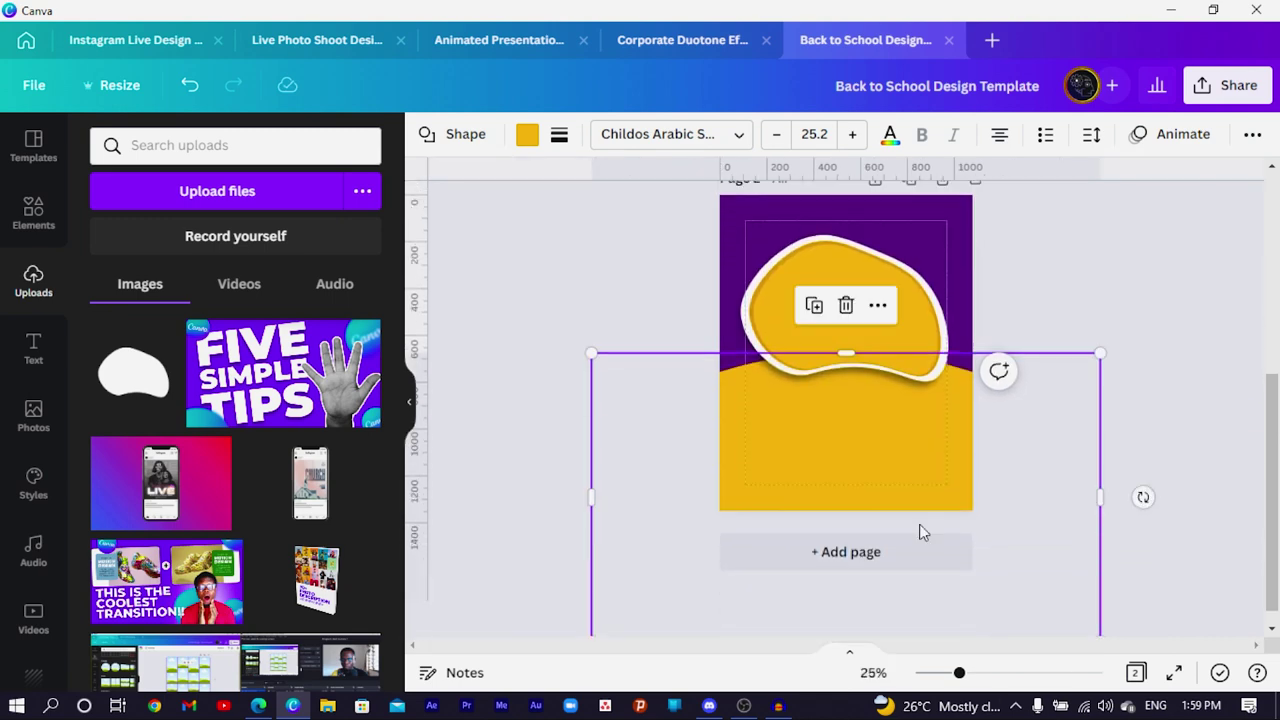
scroll(921, 532, "up", 1)
scroll(1272, 402, "down", 1)
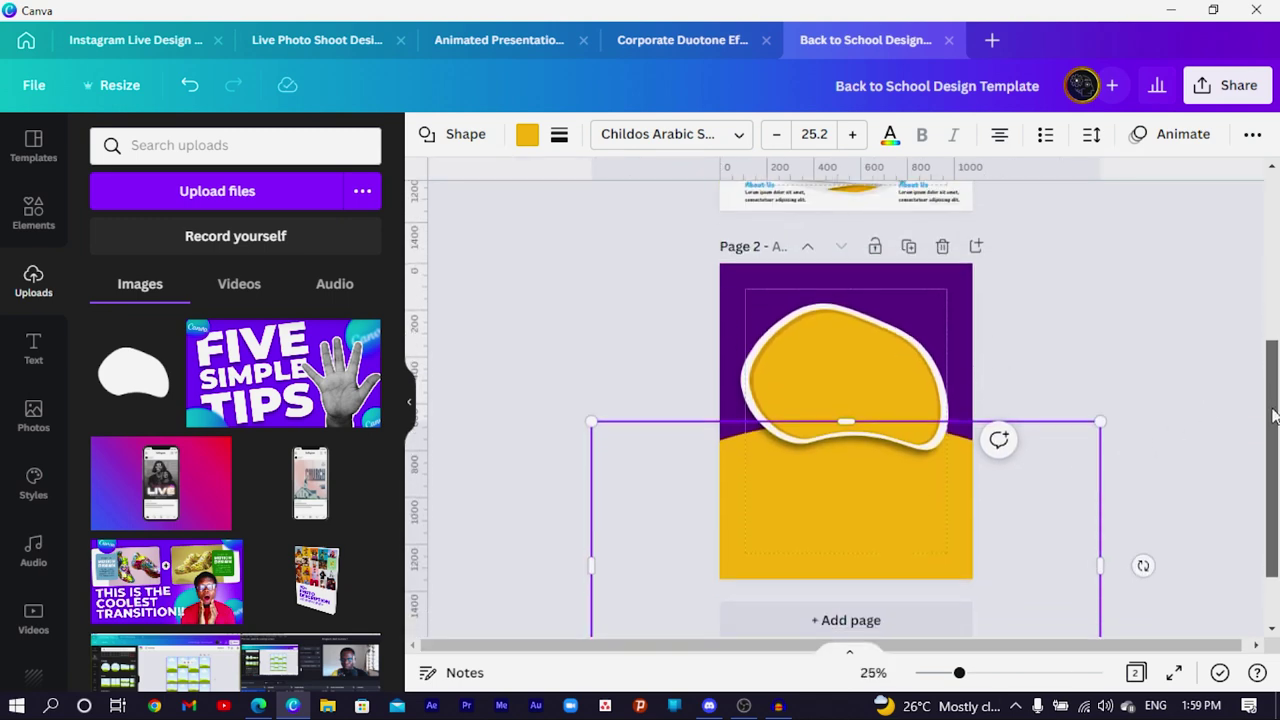
key("Escape")
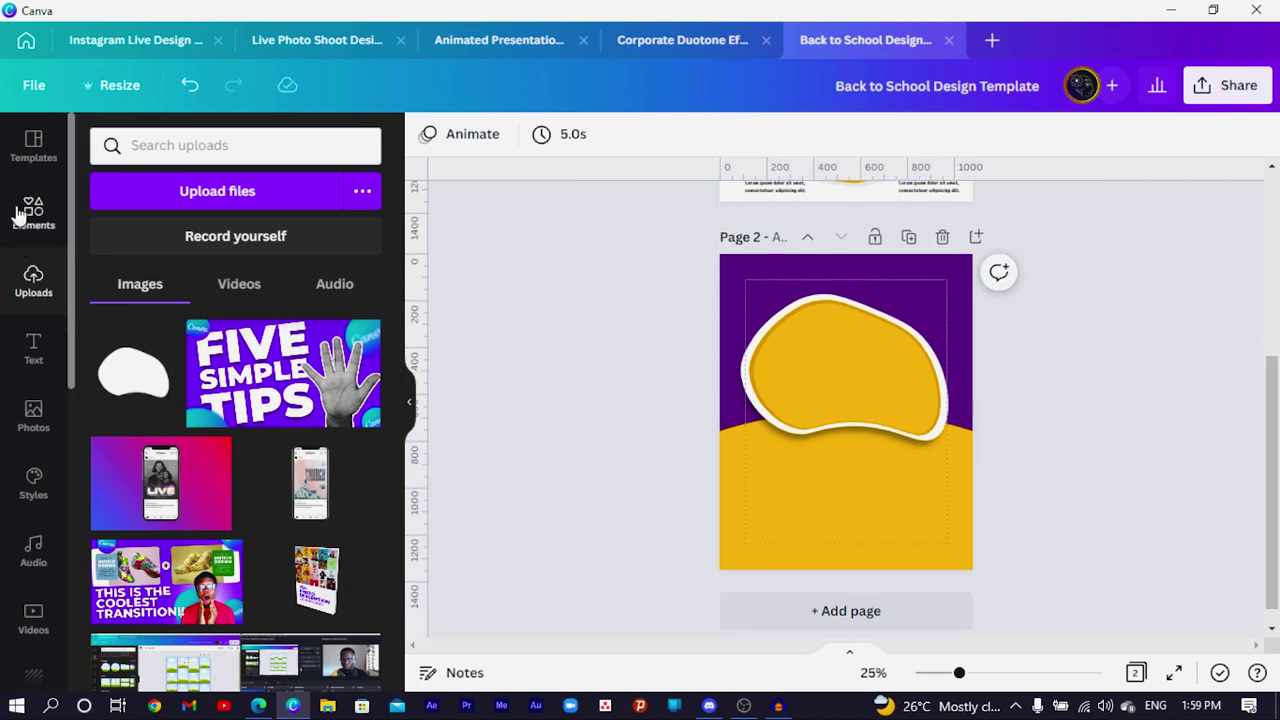
left_click(20, 214)
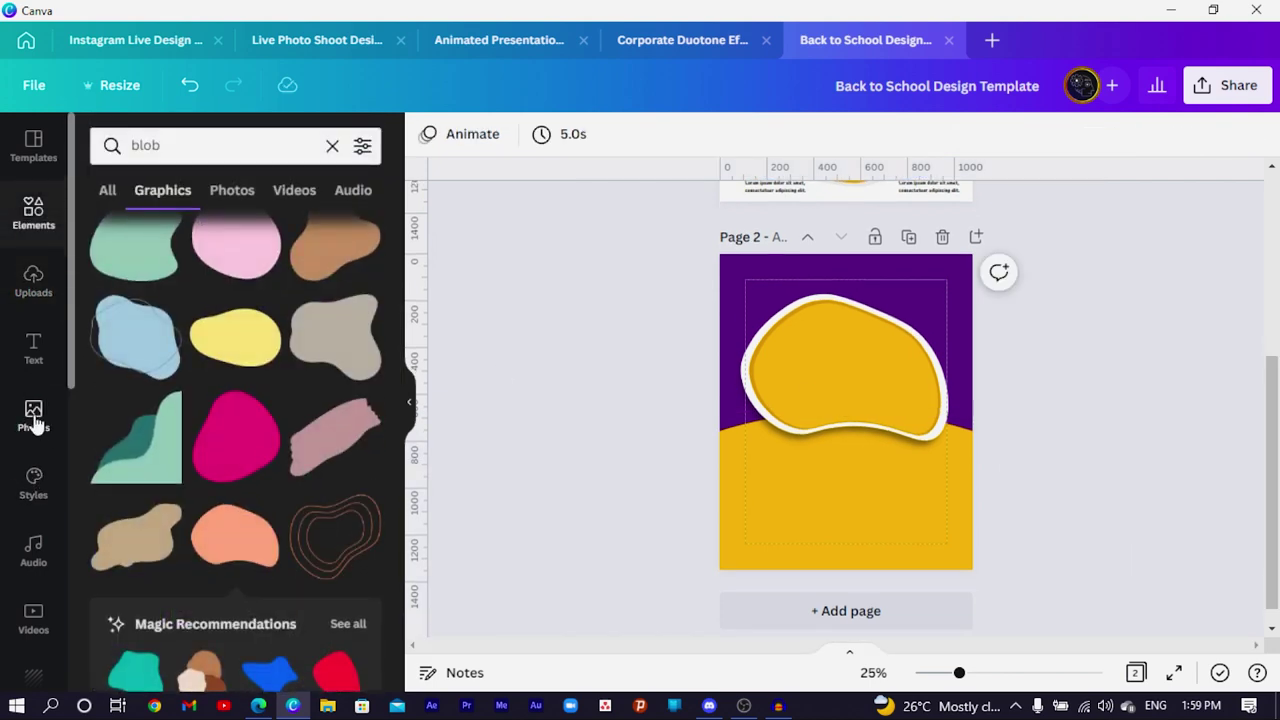
- Search Elements for 'white paper with clip'
left_click(228, 147)
type("paper")
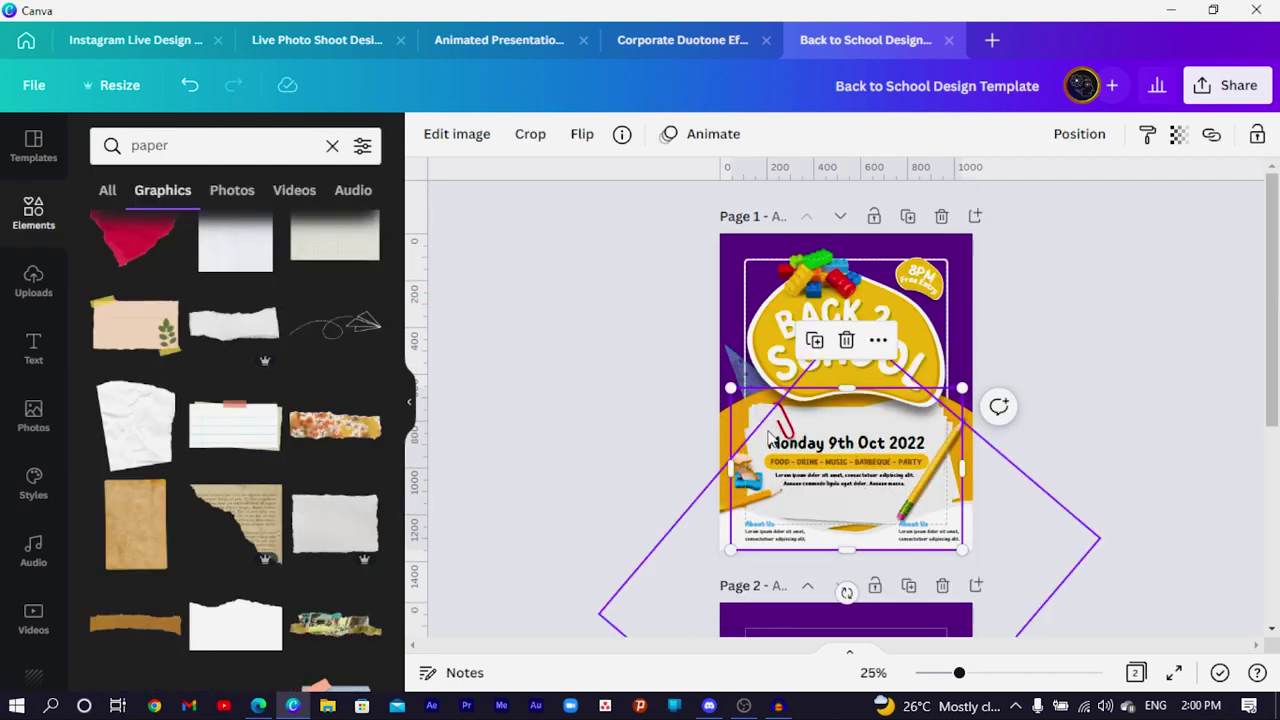
left_click(621, 136)
left_click(247, 153)
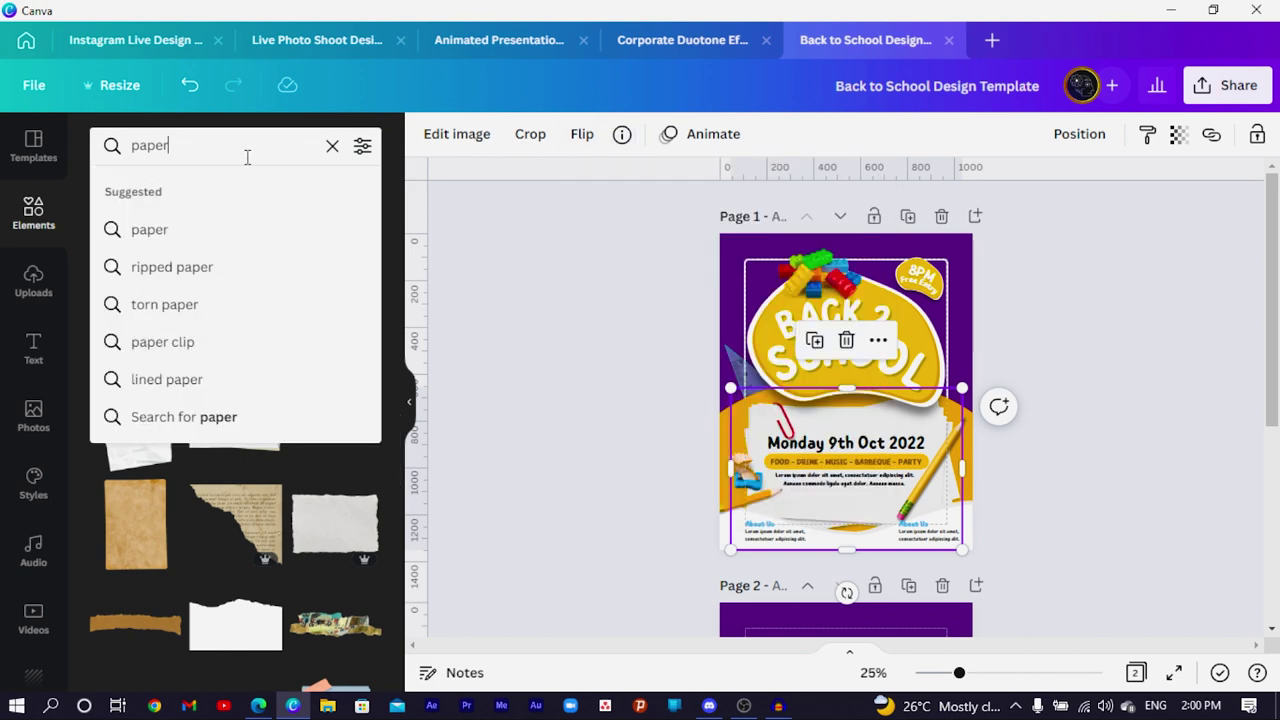
type("white paper with clip")
key("Return")
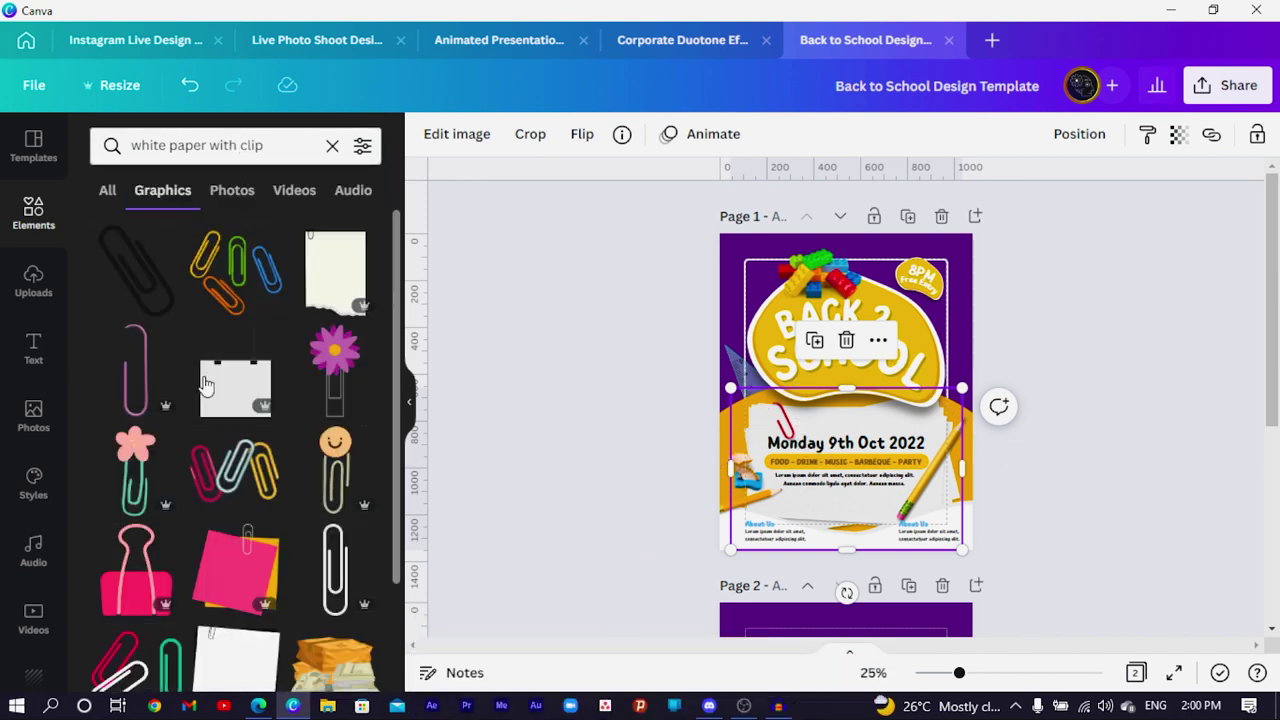
- Filter to cut-outs and add the Photos paper-stack result, moved into the lower yellow area
left_click(362, 148)
scroll(171, 451, "down", 3)
left_click(123, 386)
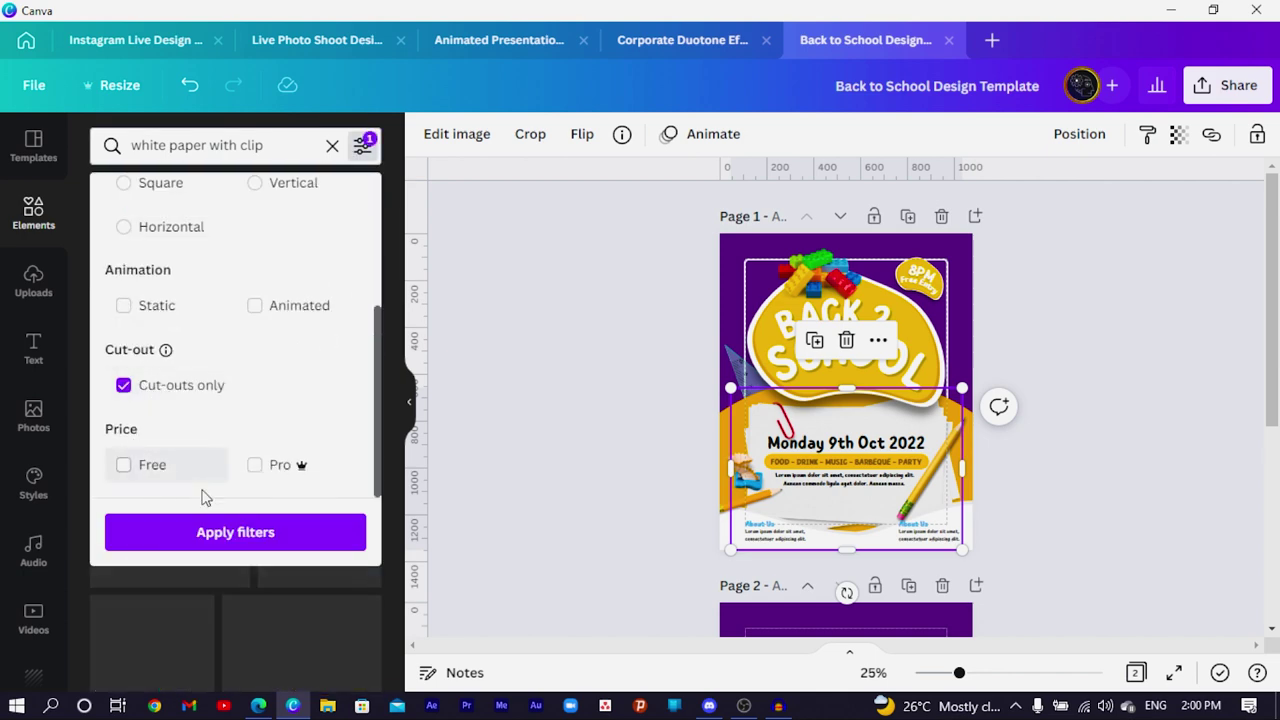
left_click(206, 531)
left_click(236, 198)
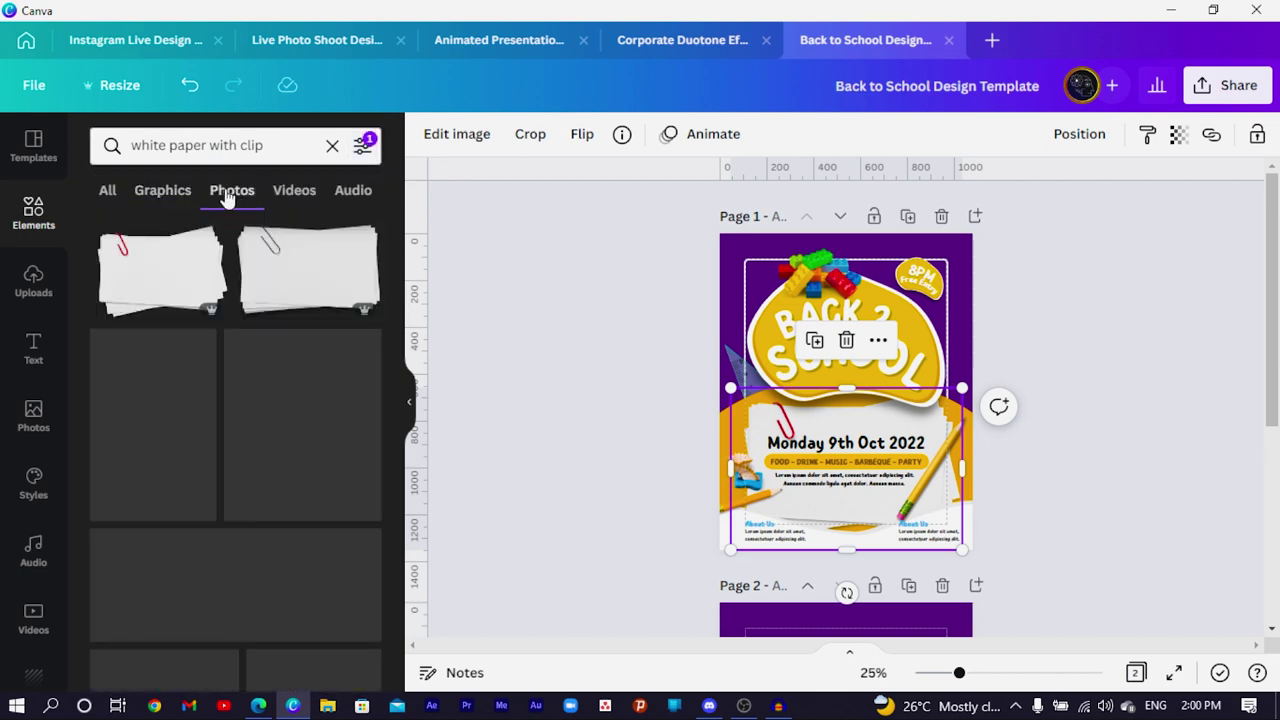
scroll(688, 333, "down", 4)
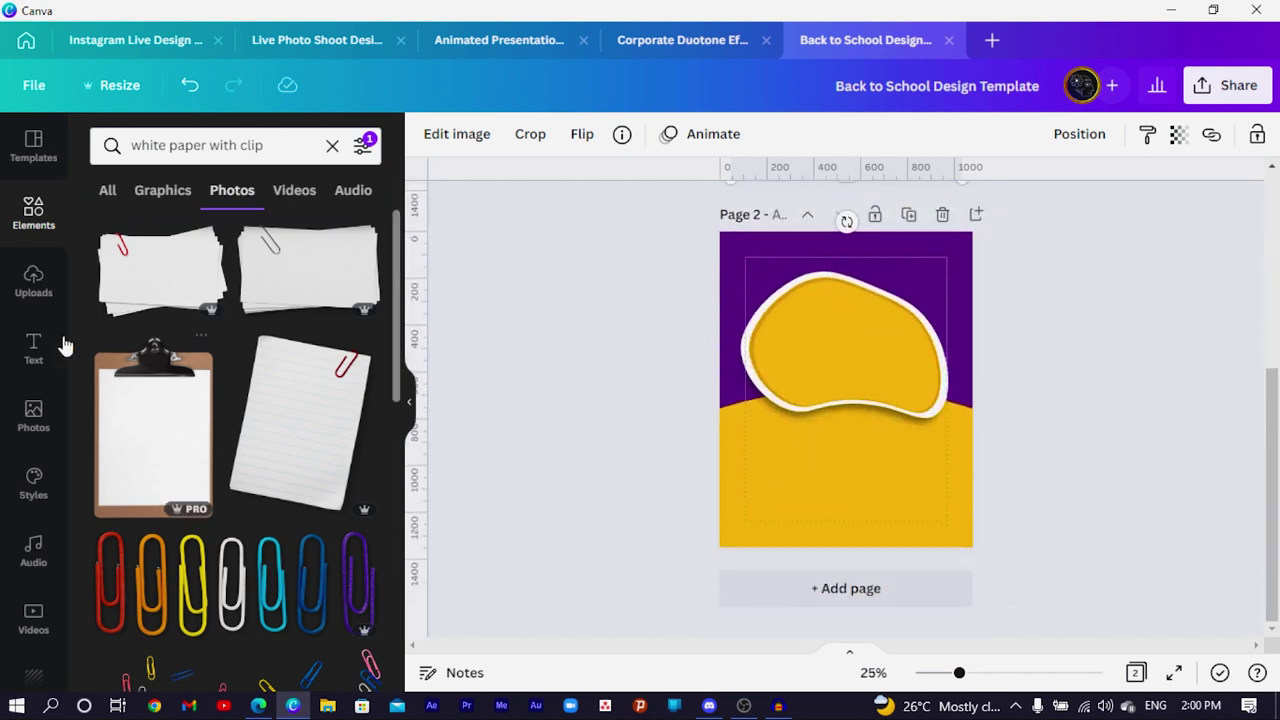
left_click(140, 300)
left_click_drag(888, 363, 888, 430)
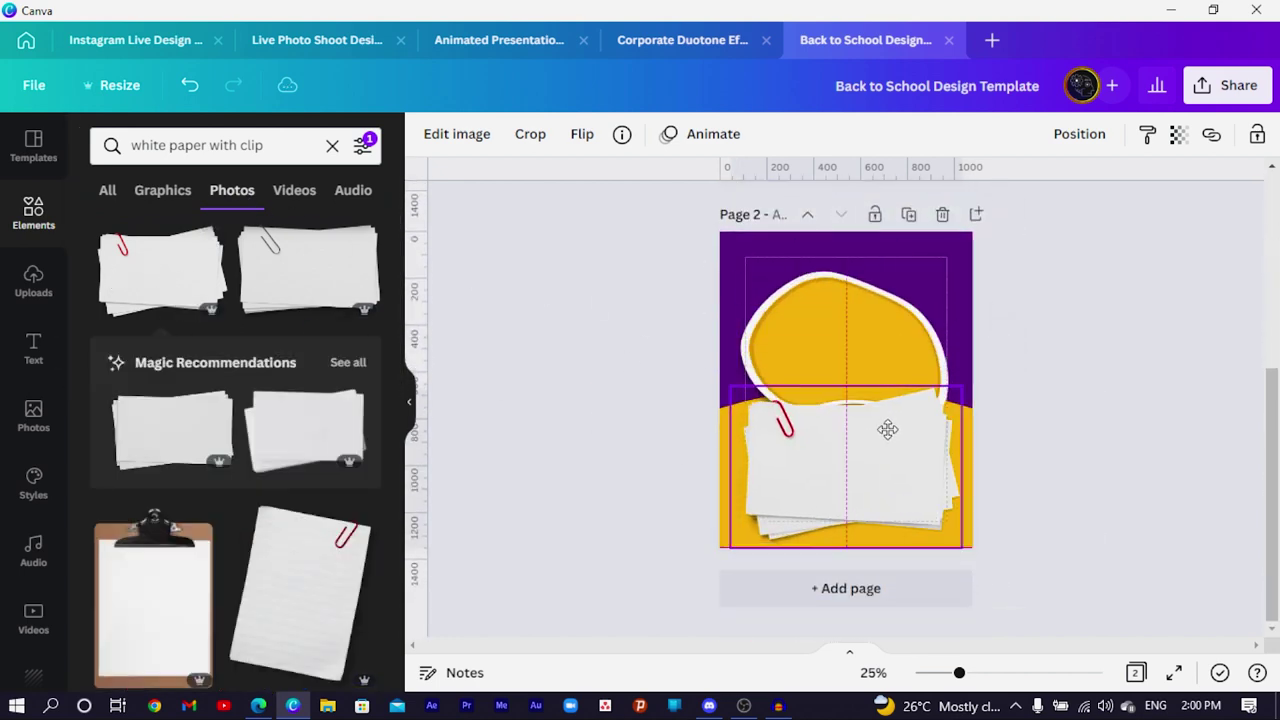
- Group the blob pieces, nudge them up, and send the paper stack backward behind the blob
left_click_drag(654, 298, 799, 322)
key("shift+Up")
key("shift+Up")
key("shift+Up")
key("shift+Up")
key("shift+Up")
key("shift+Up")
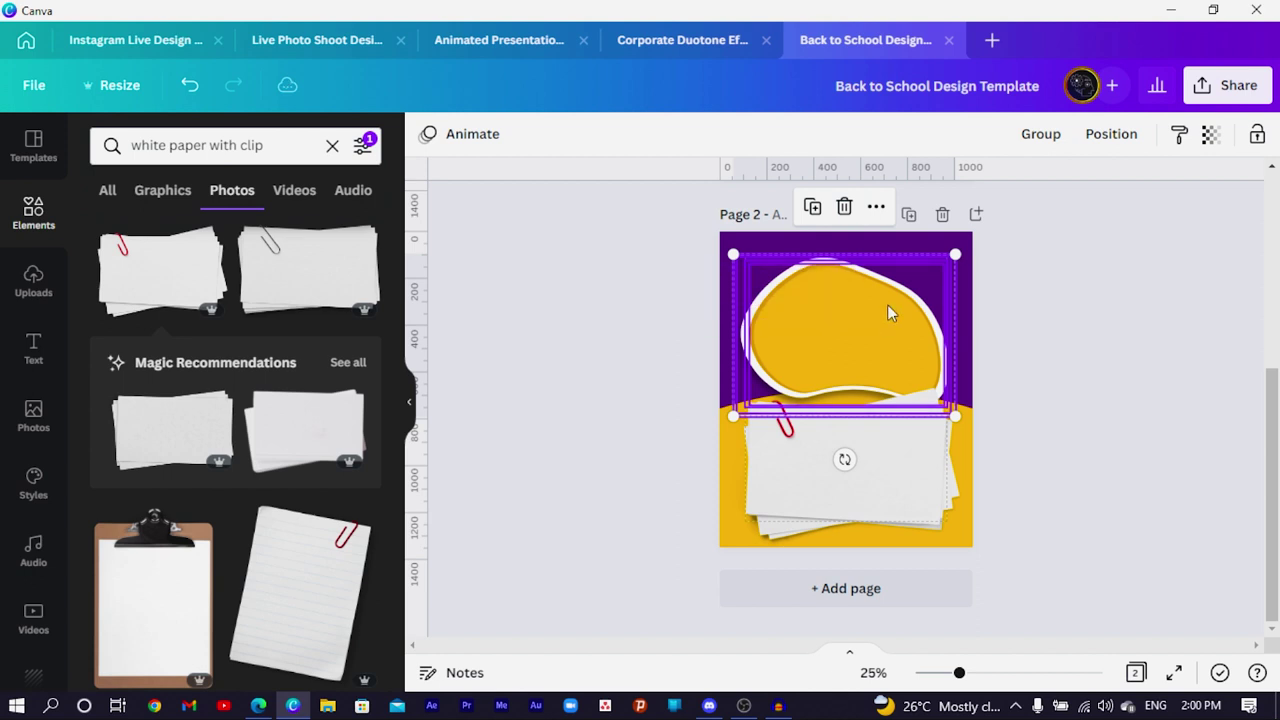
left_click(1037, 140)
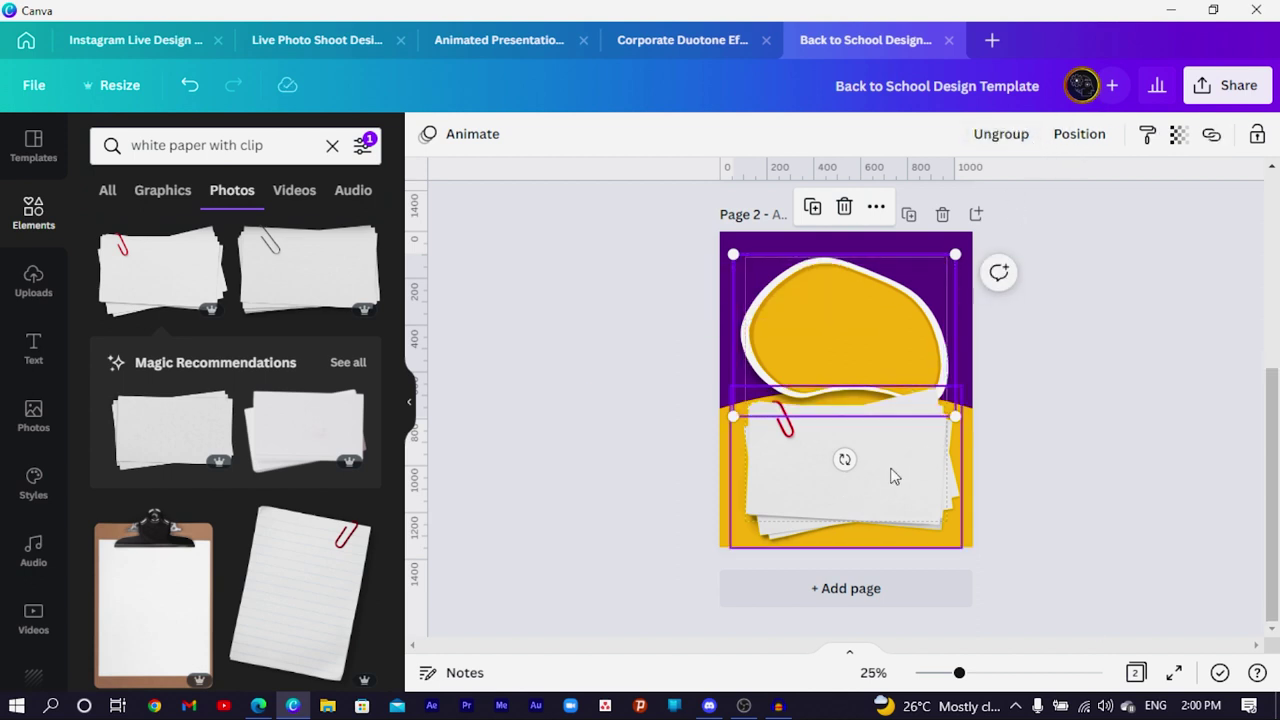
left_click(845, 471)
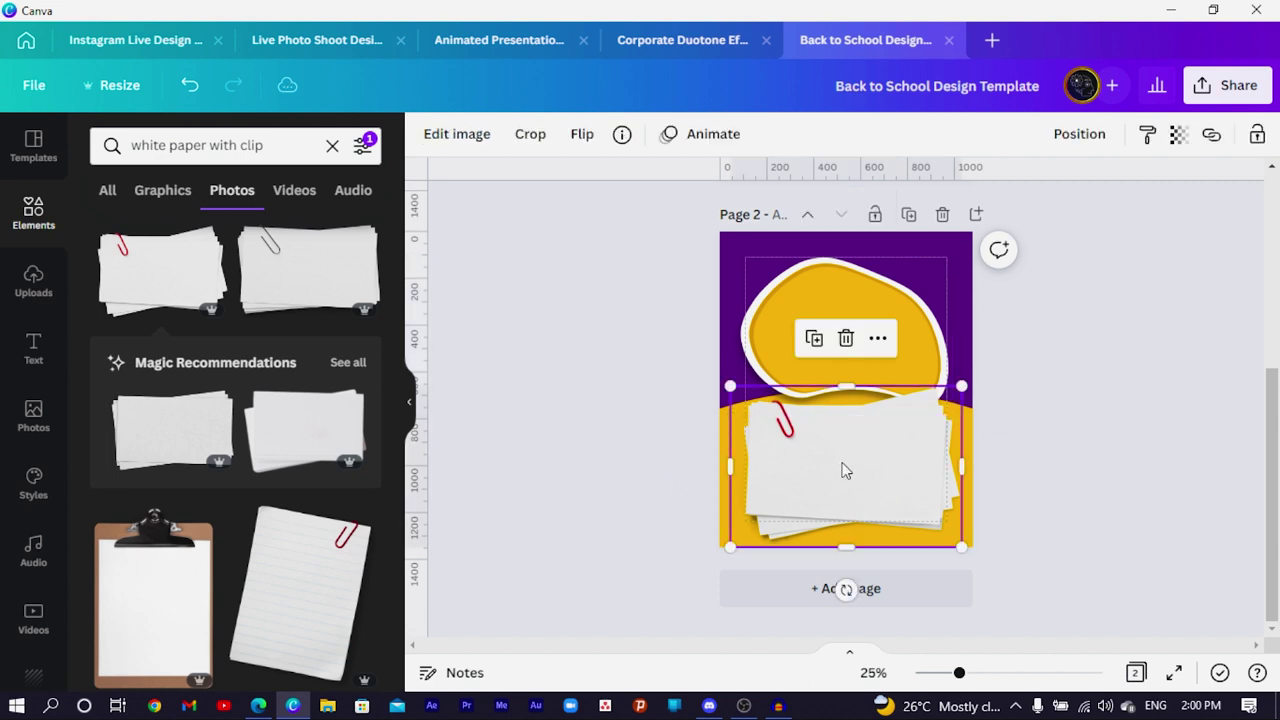
left_click(1085, 136)
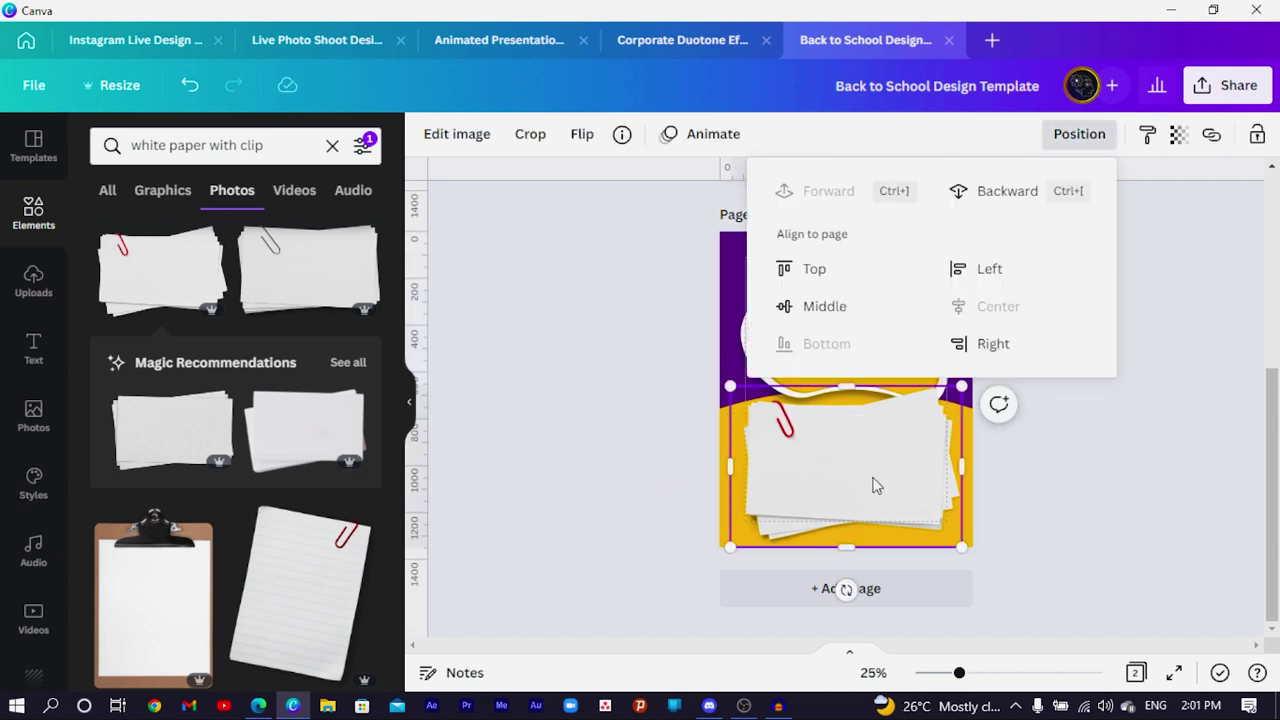
left_click(988, 195)
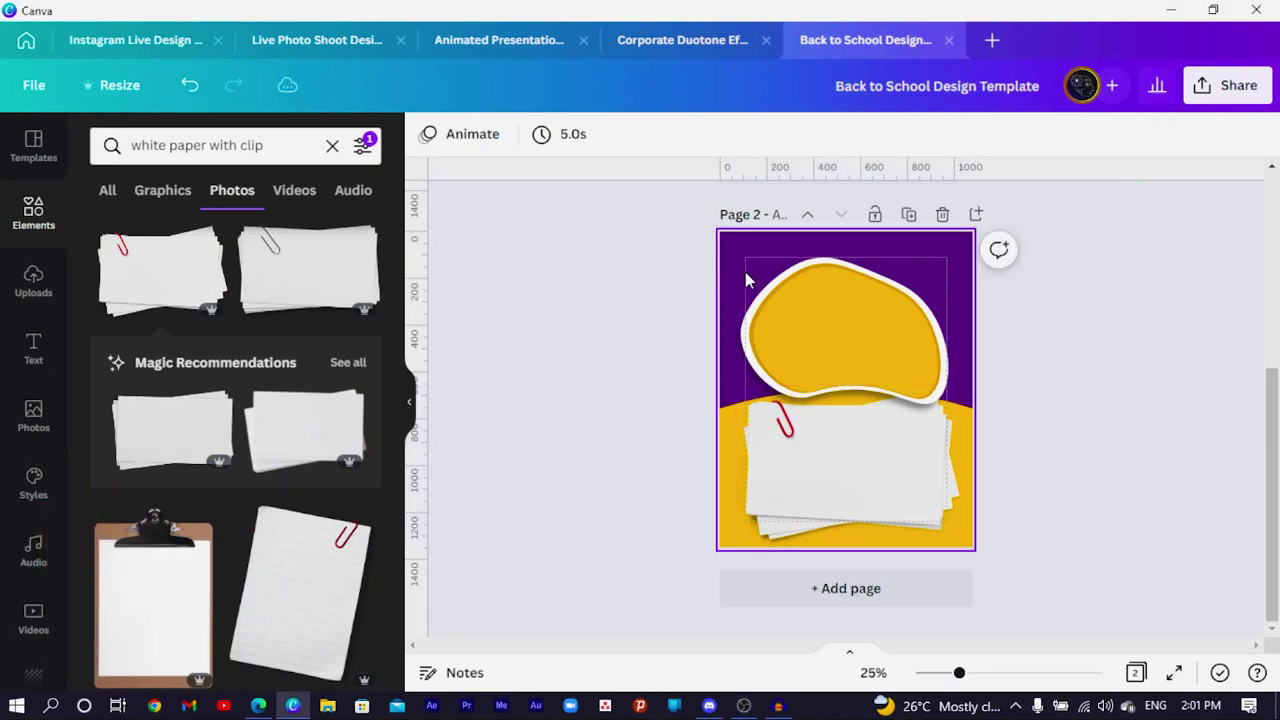
- Enlarge the hidden paragraph text under the blob to 96.3 and move it onto the blob
double_click(830, 390)
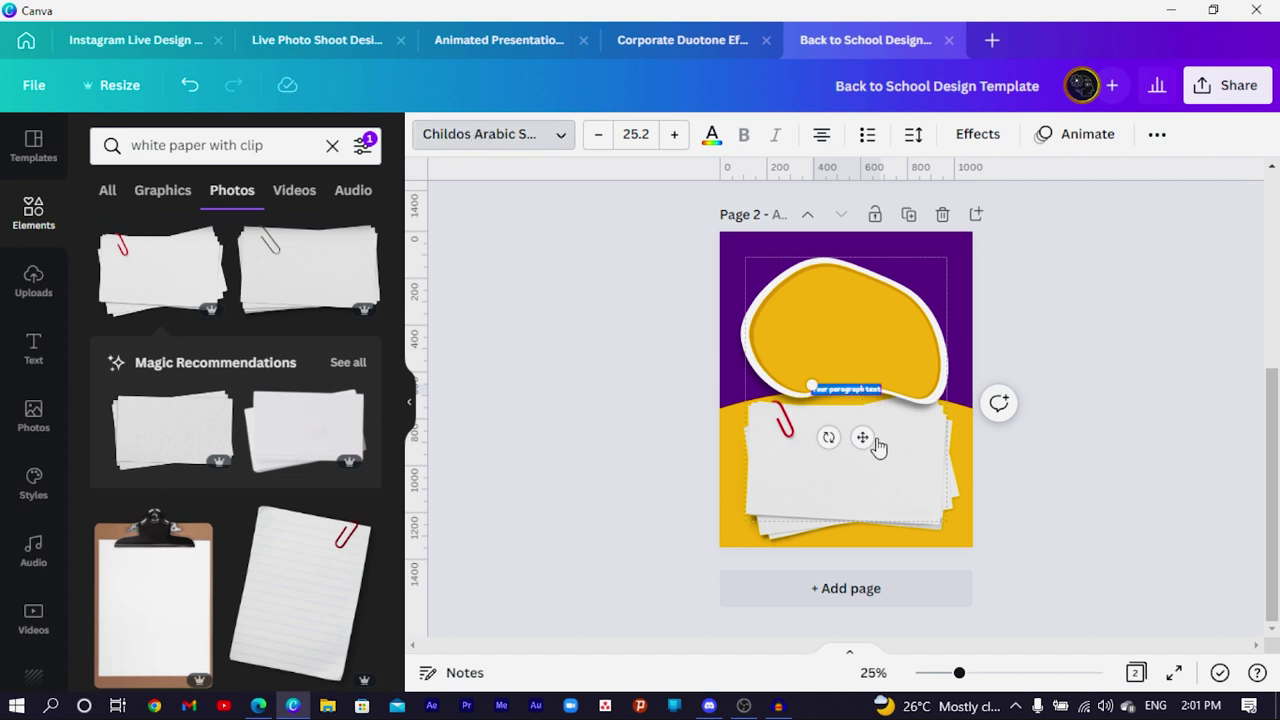
left_click_drag(810, 383, 620, 360)
left_click_drag(766, 438, 858, 390)
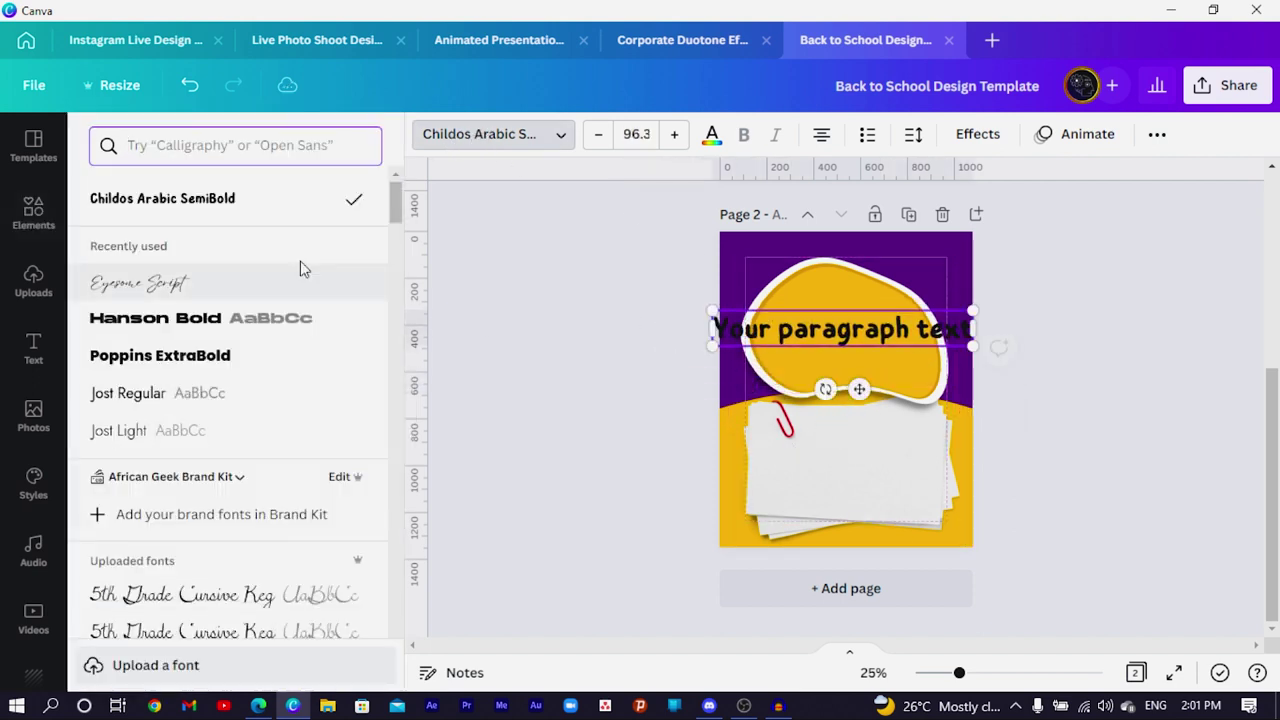
- Browse the fonts matching a 'school' search
left_click(281, 148)
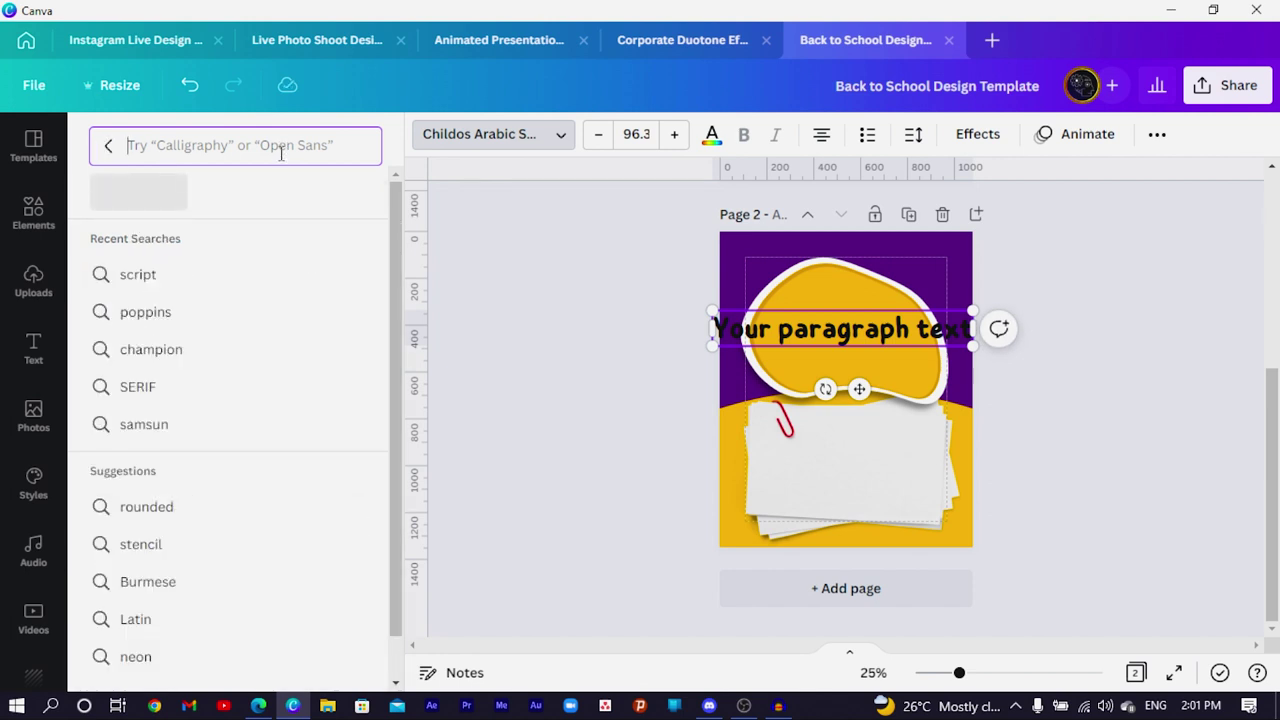
type("school")
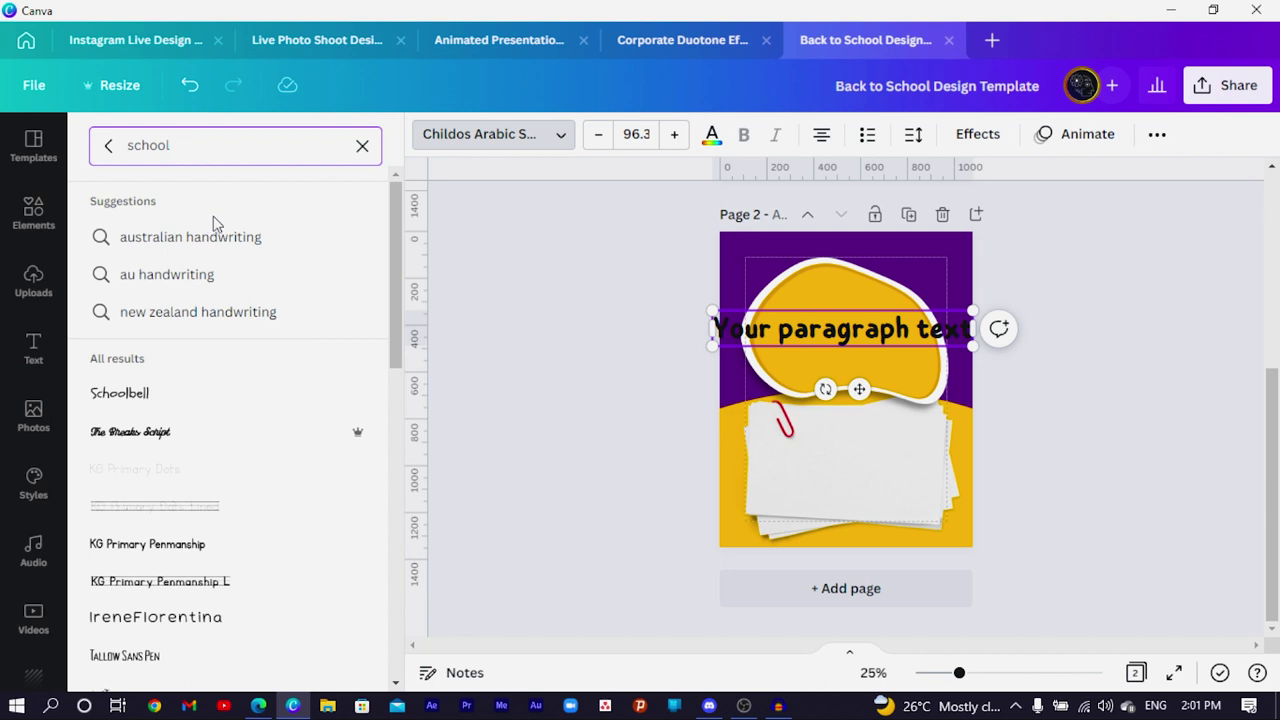
scroll(245, 289, "down", 3)
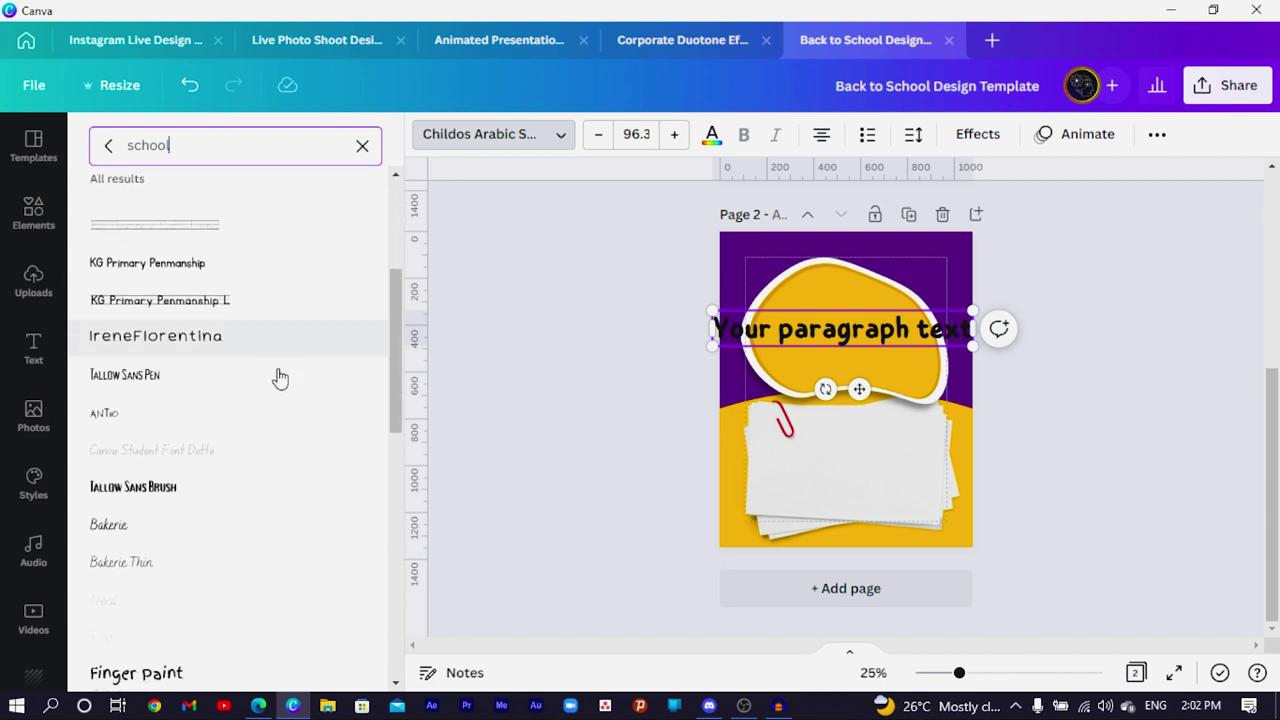
scroll(212, 450, "down", 3)
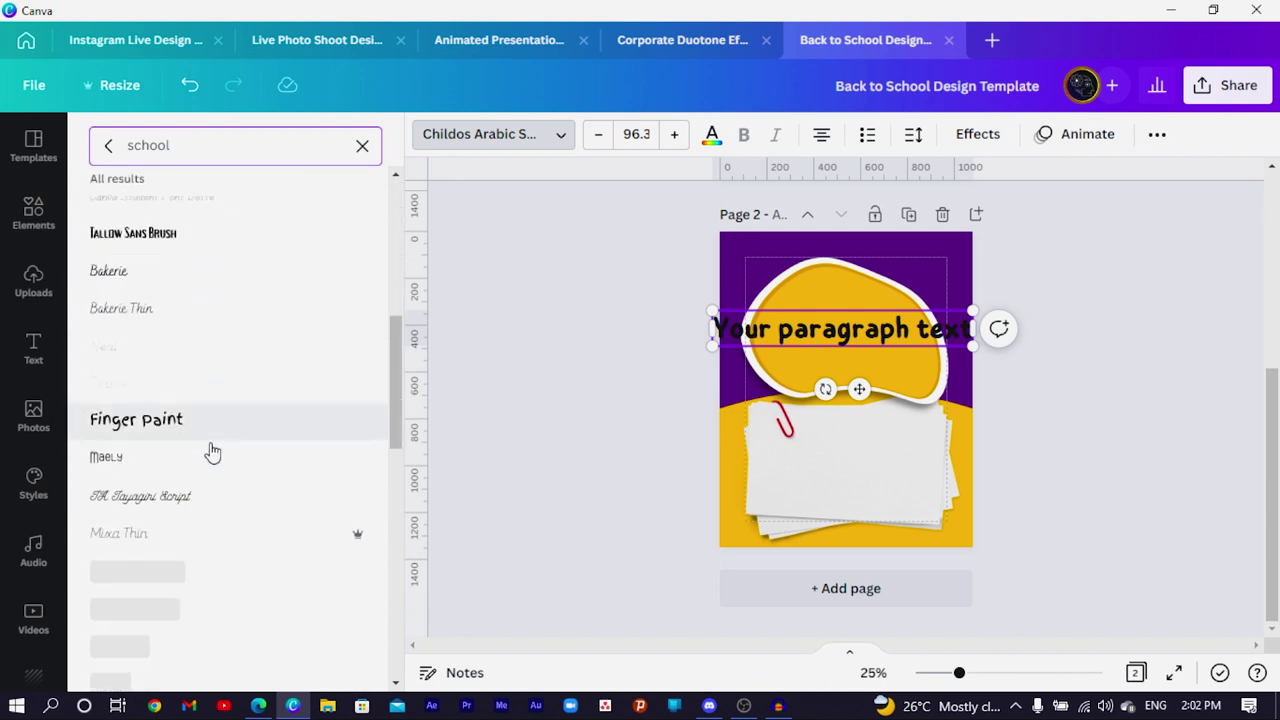
scroll(224, 505, "down", 5)
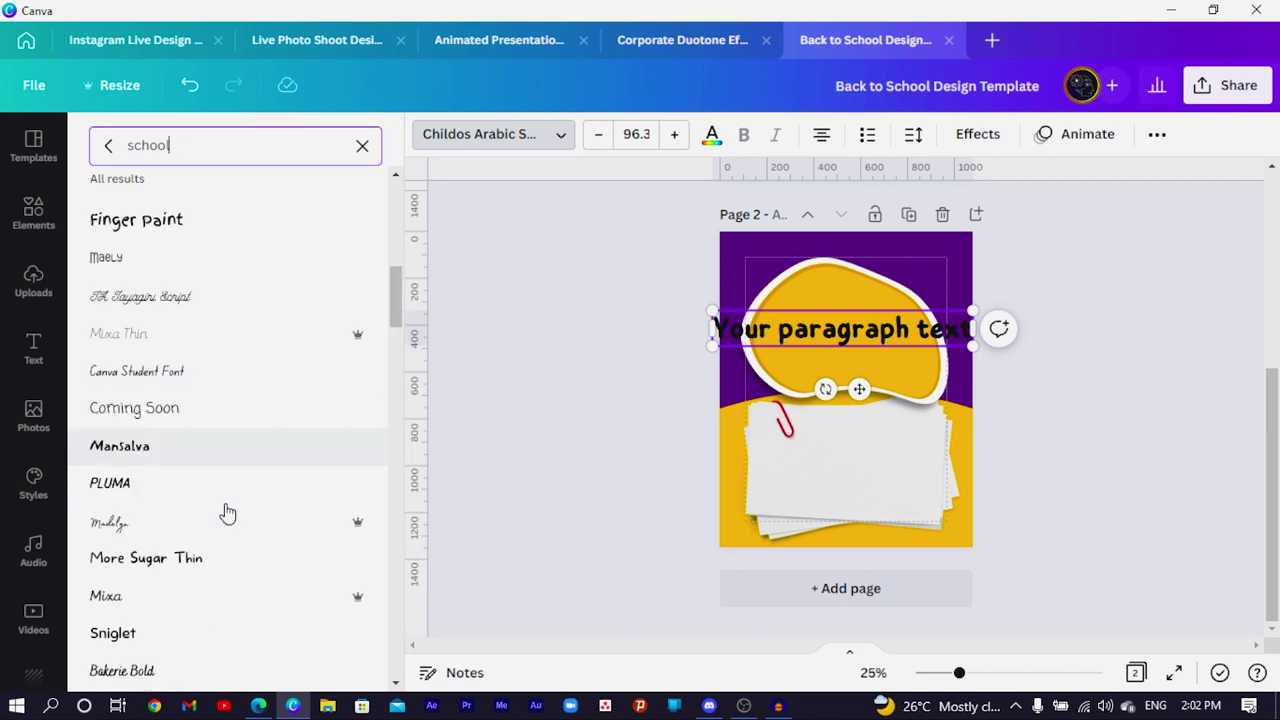
scroll(243, 537, "up", 10)
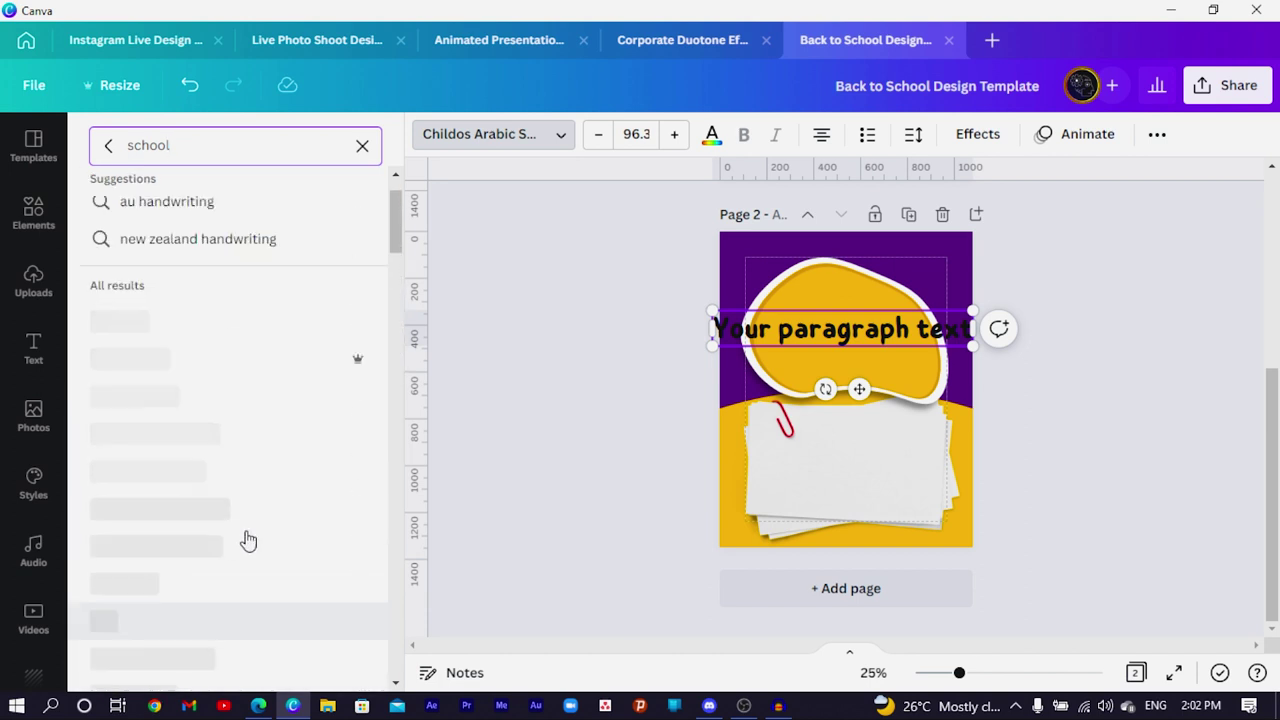
scroll(700, 549, "up", 4)
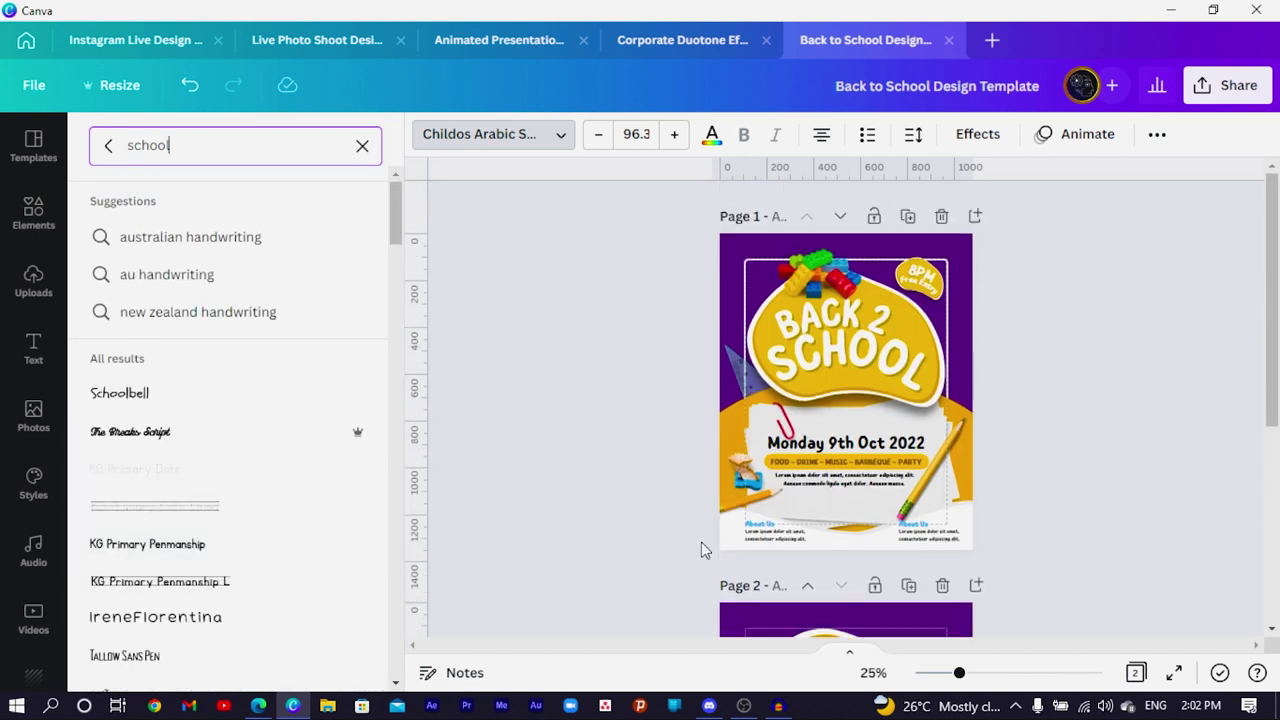
- Check the page 1 title's font and search fonts for 'childos arabic'
left_click(797, 358)
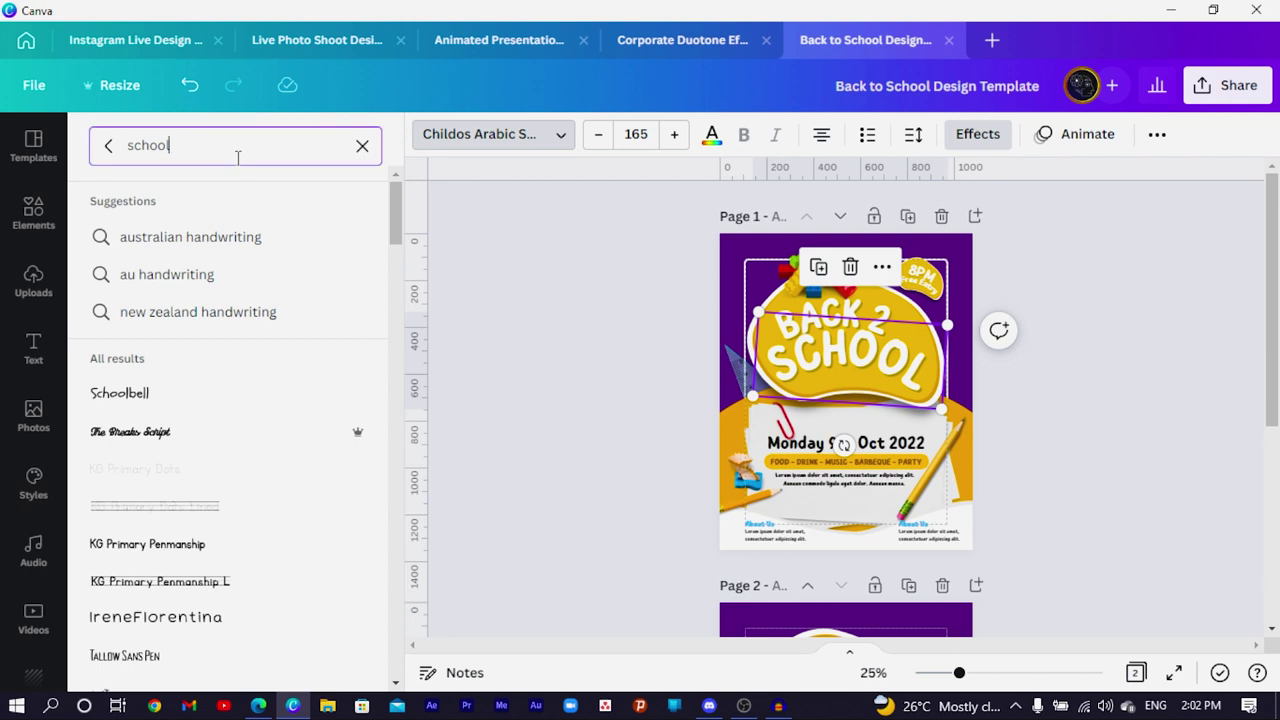
type("childos arabic")
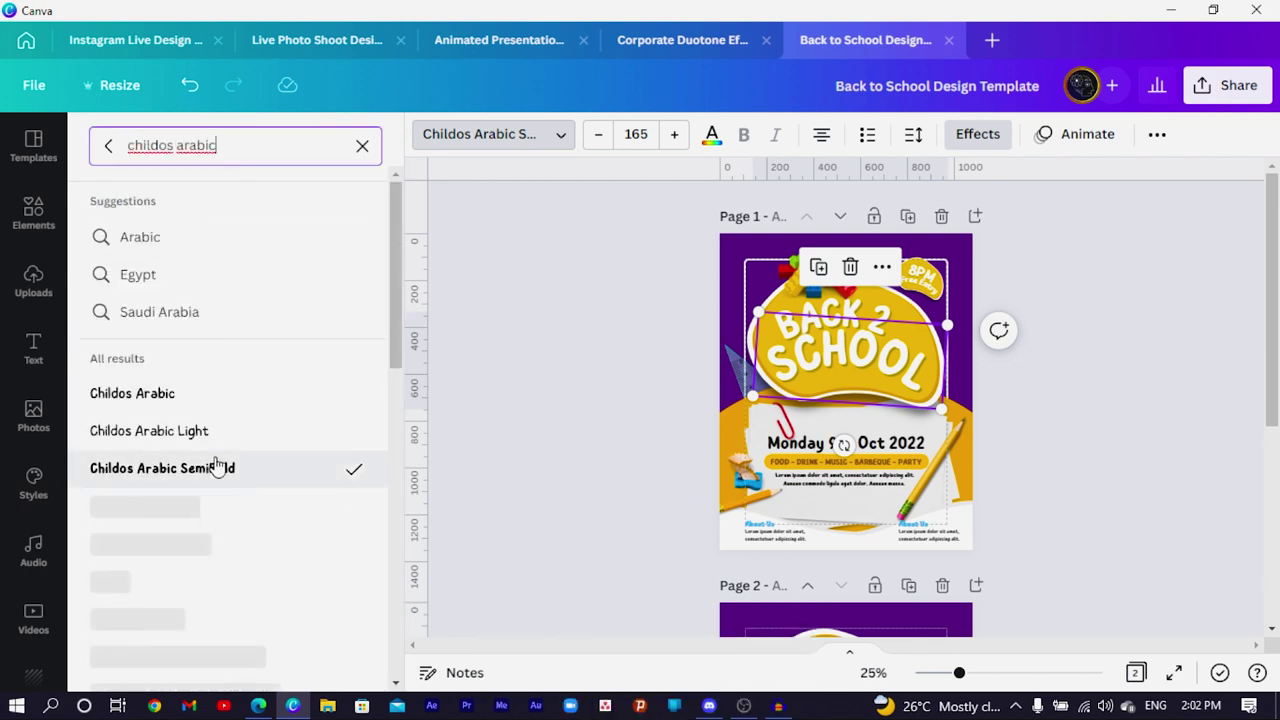
scroll(750, 445, "down", 5)
- Type 'Back 2' on the blob, enlarge it, and apply the Curve effect
double_click(765, 335)
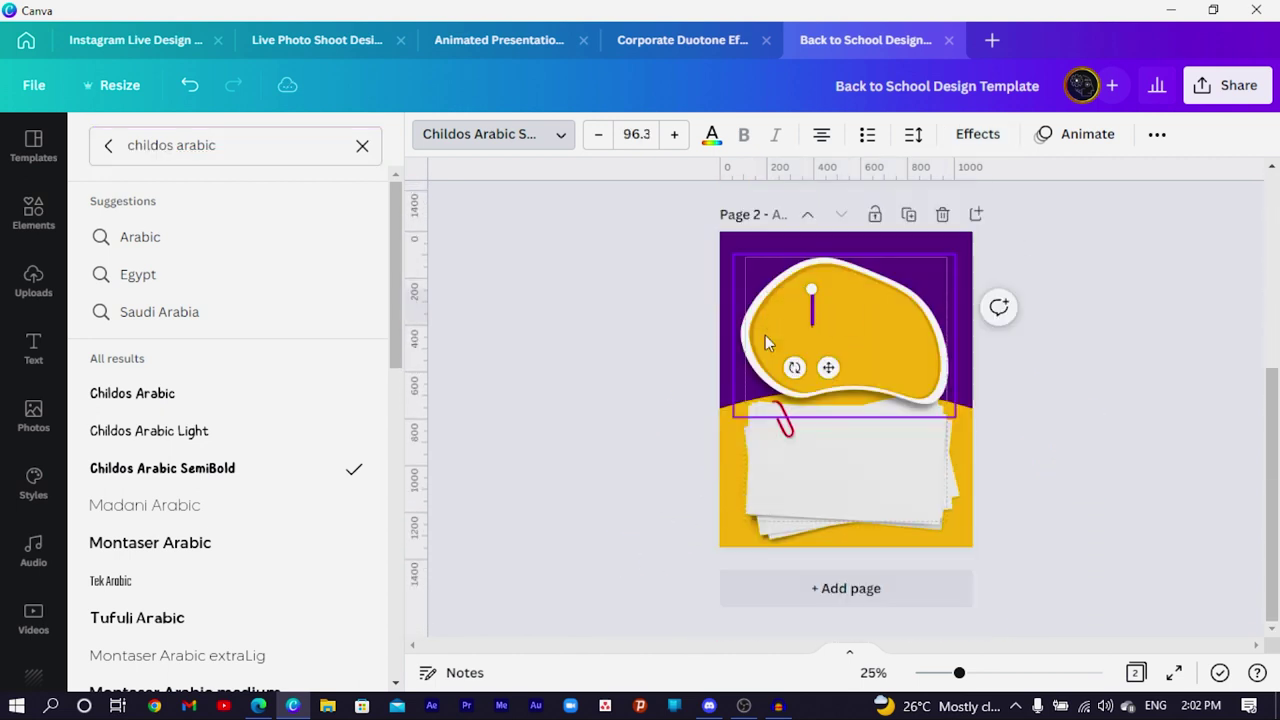
type("Back 2")
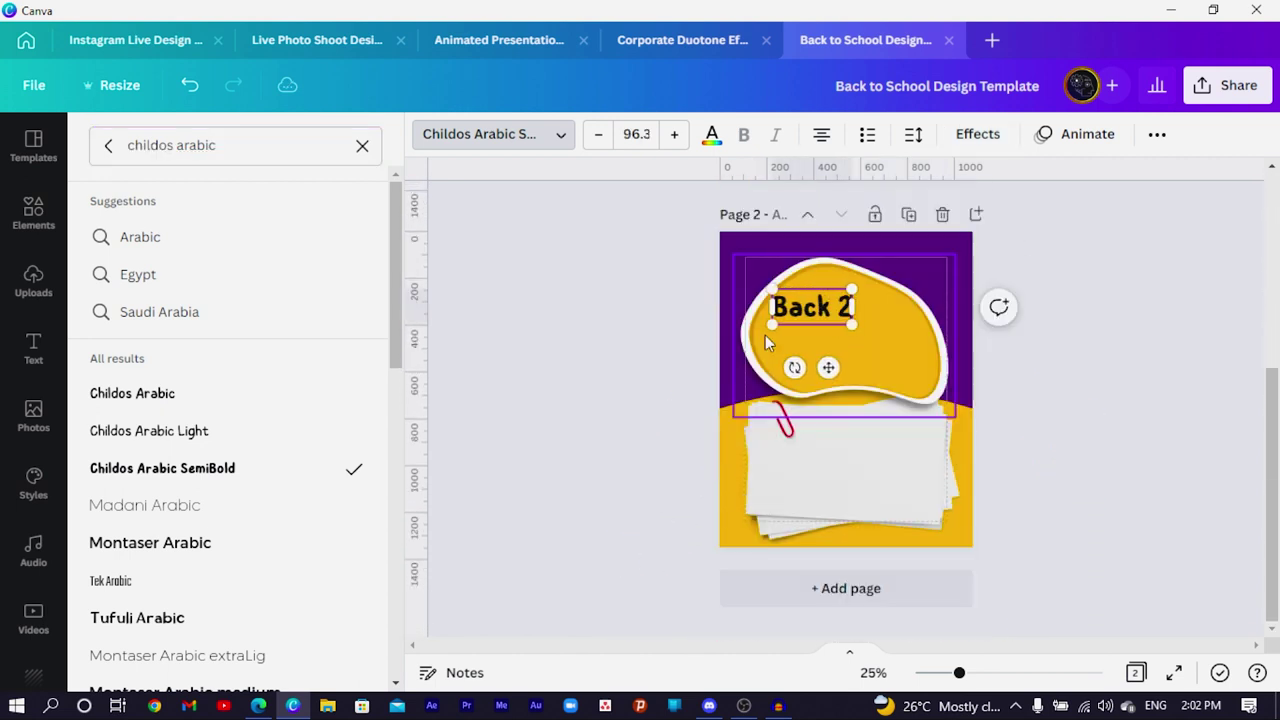
key("ctrl+a")
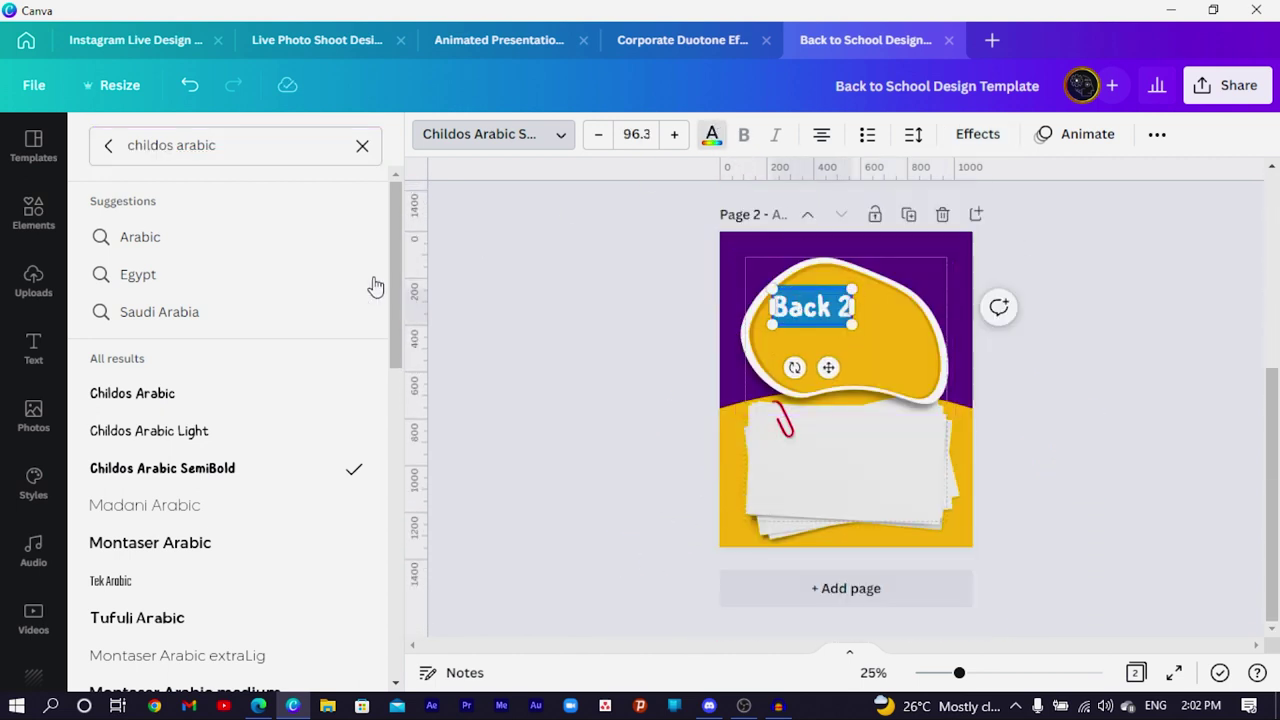
left_click_drag(851, 323, 901, 364)
left_click(983, 134)
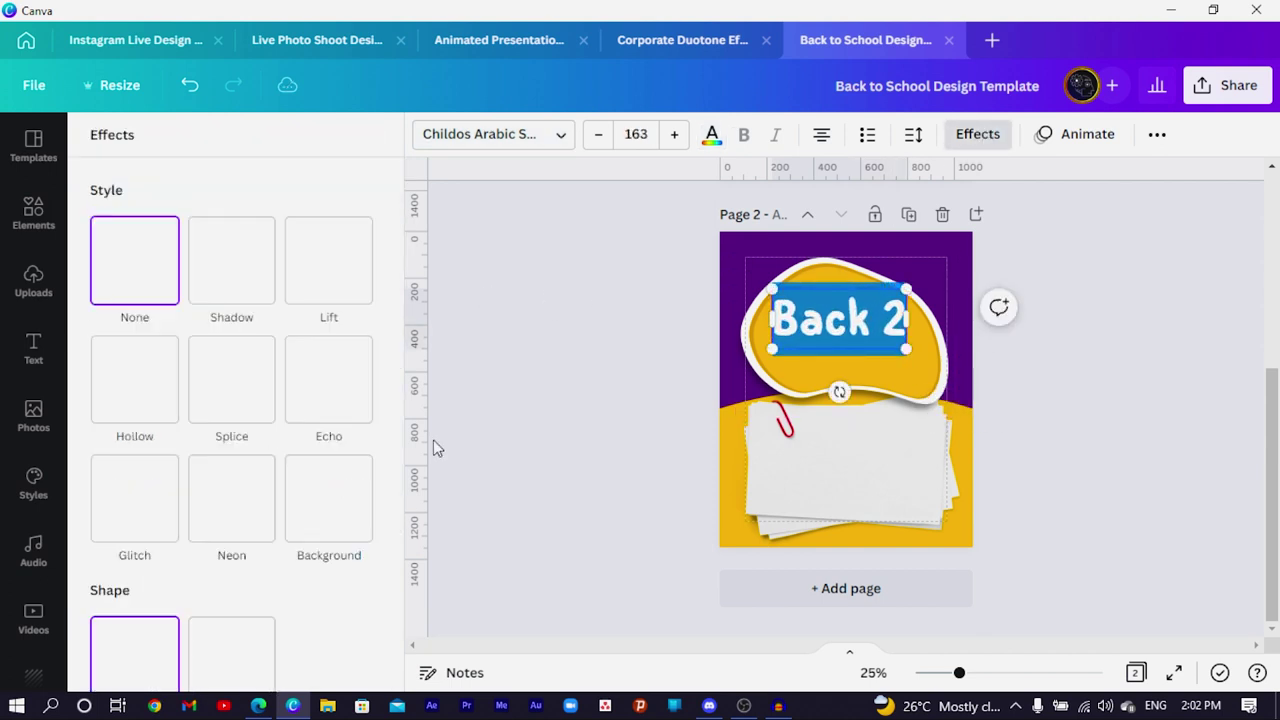
scroll(237, 550, "down", 1)
left_click(232, 603)
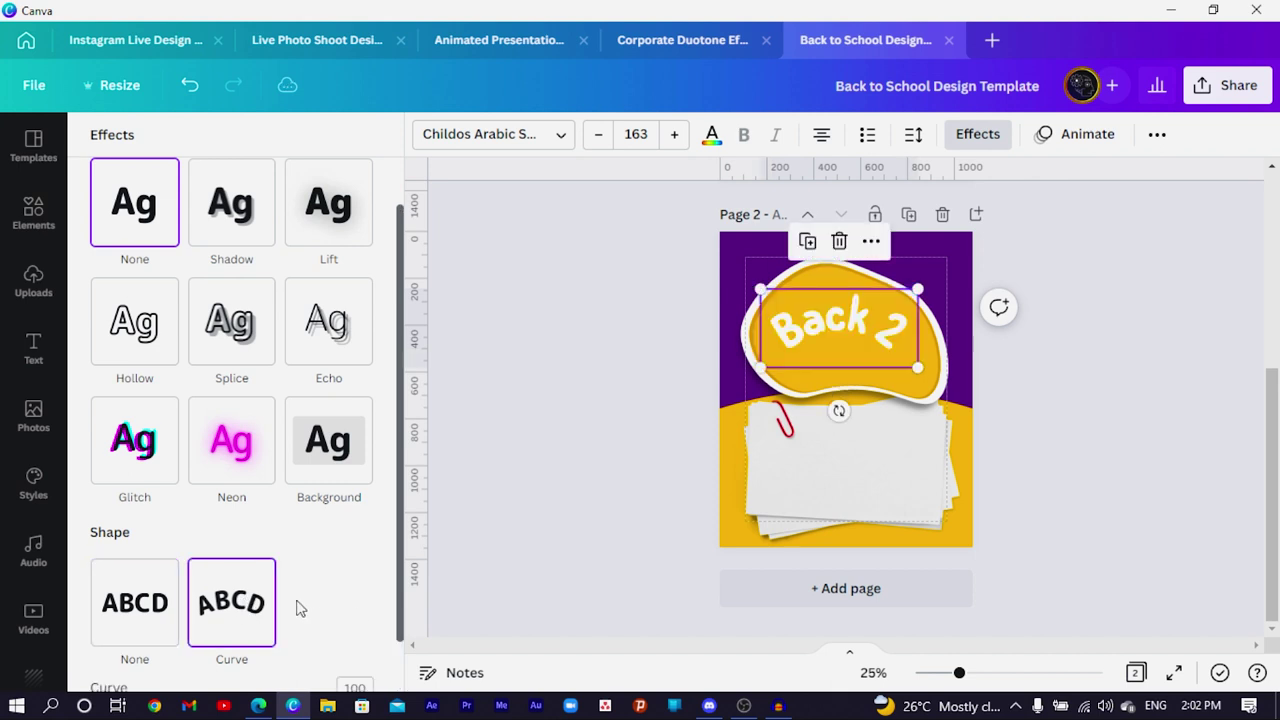
mouse_move(836, 322)
left_mouse_down()
mouse_move(830, 290)
mouse_move(833, 312)
left_mouse_up()
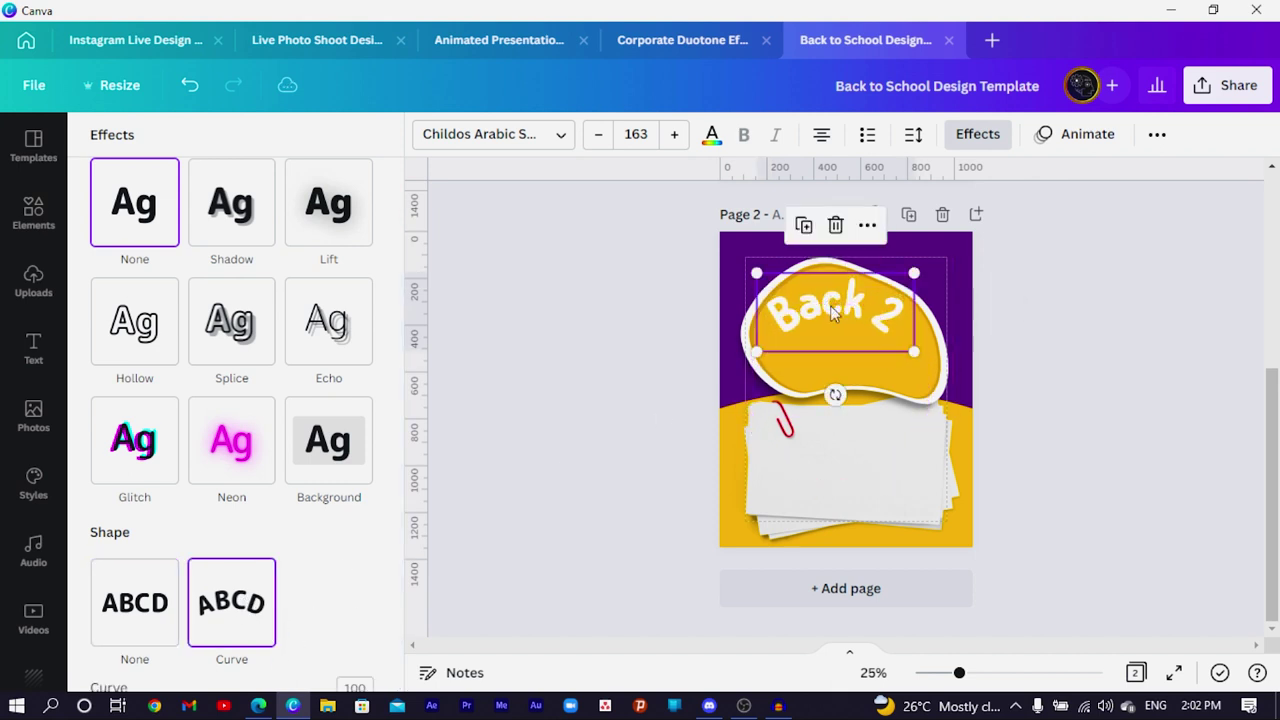
- Duplicate the curved text below, change it to 'School', and enlarge it
left_click(768, 312)
key("ctrl+d")
left_click_drag(839, 323, 848, 357)
double_click(848, 357)
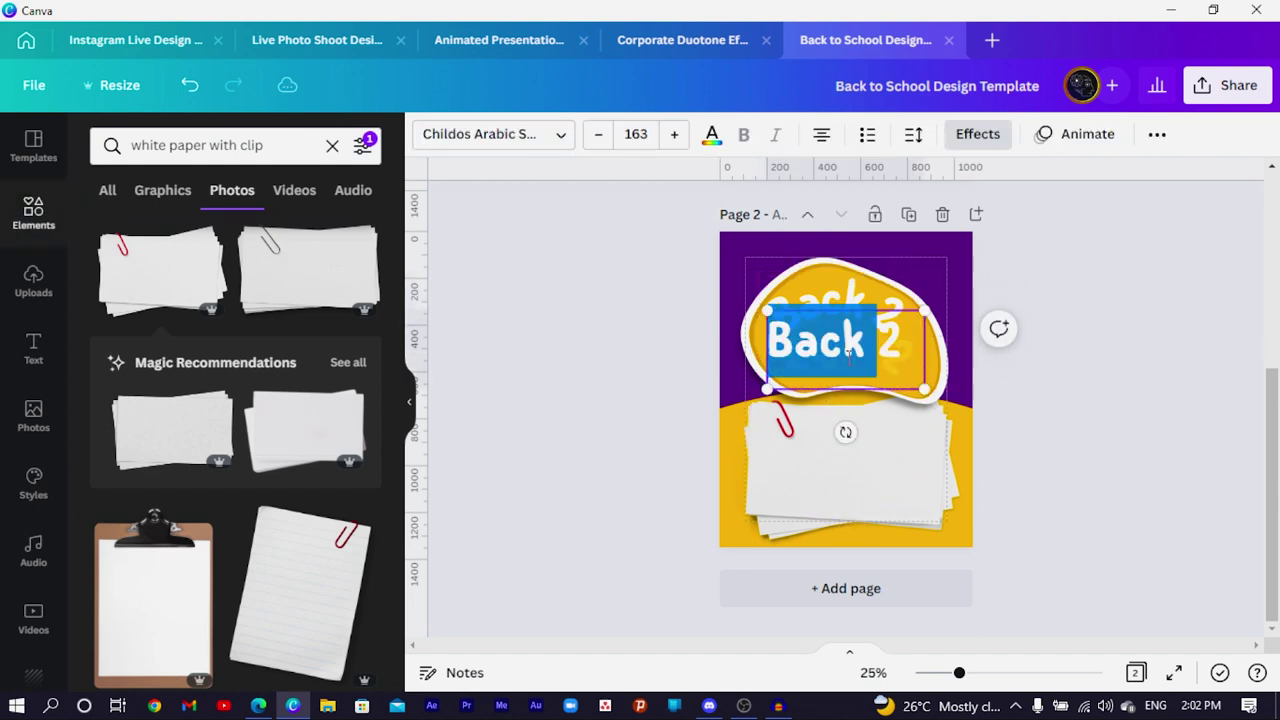
type("School")
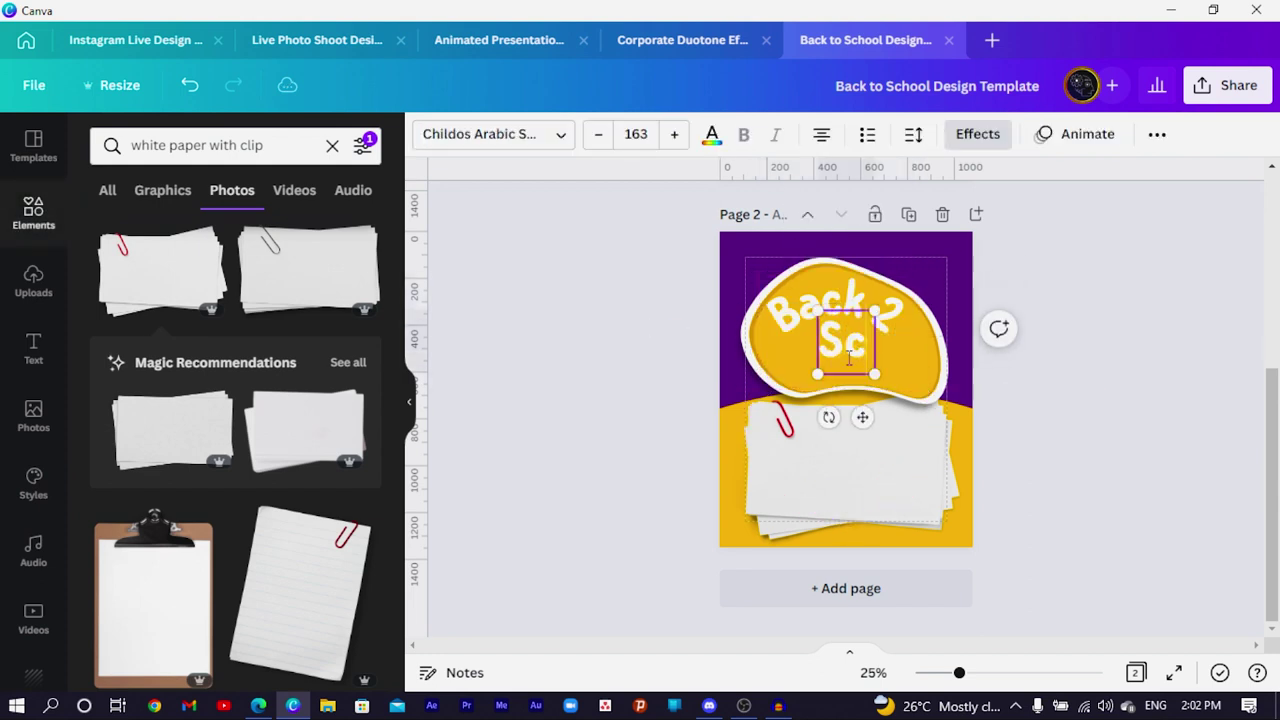
left_click(631, 378)
left_click(819, 347)
left_click_drag(925, 392, 940, 399)
left_click_drag(762, 305, 759, 309)
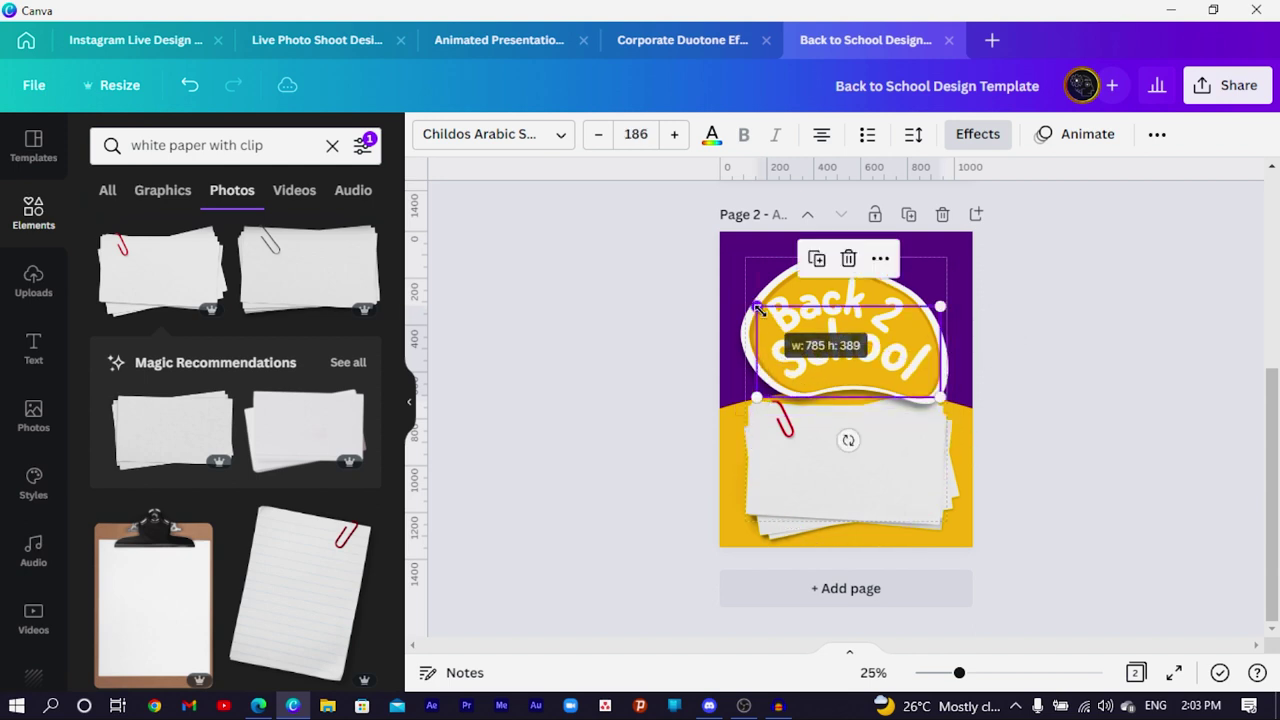
left_click(585, 287)
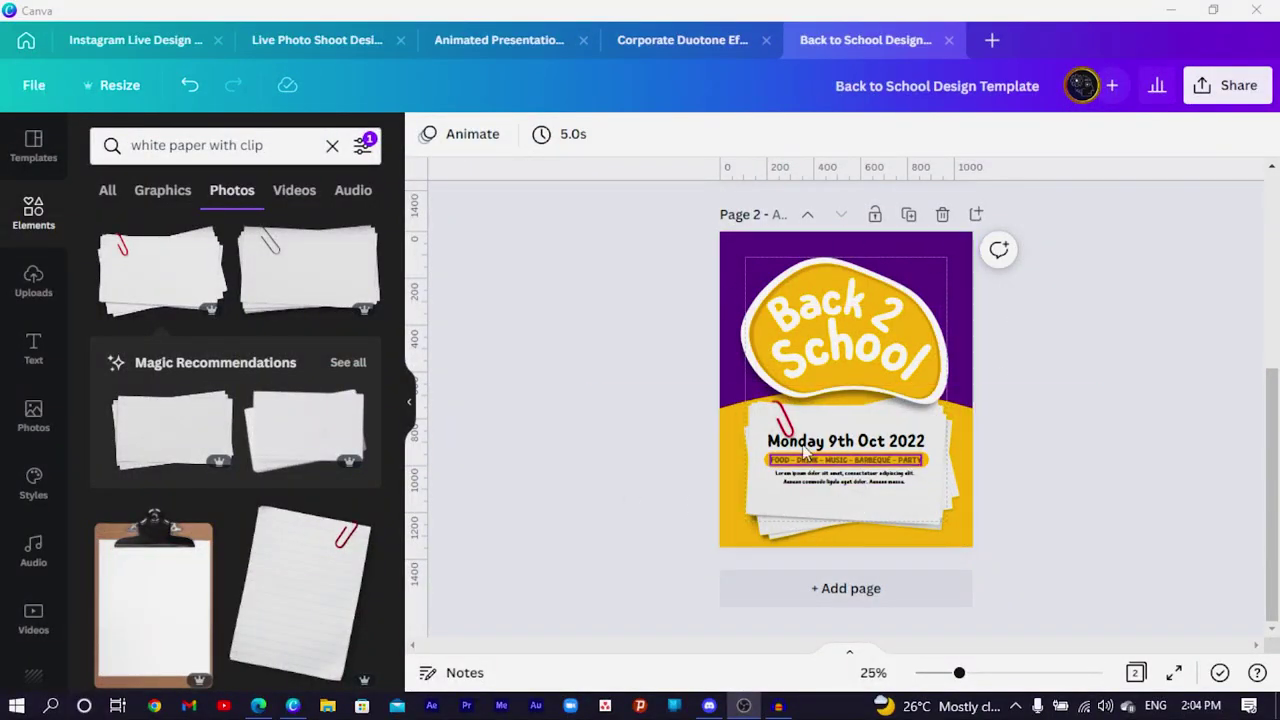
- Search Elements for 'pencil' and add the horizontal pencil photo
left_click(296, 147)
key("ctrl+a")
type("pen")
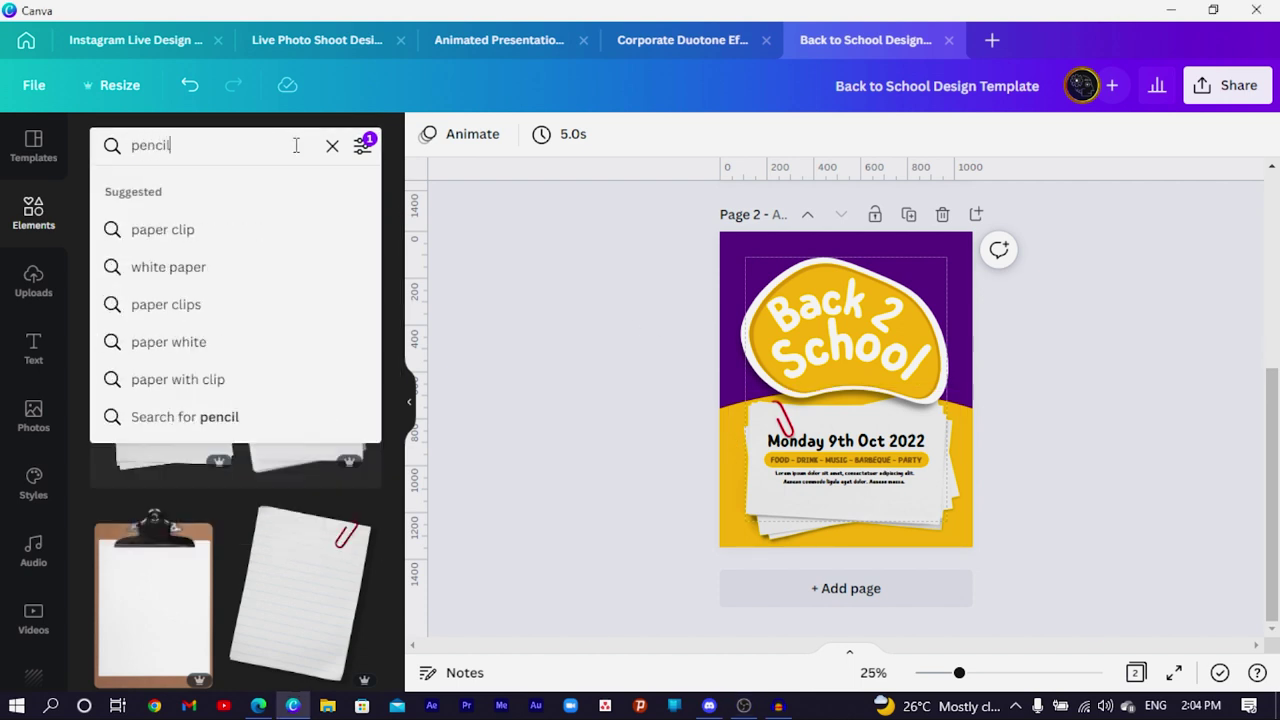
type("cil")
key("Return")
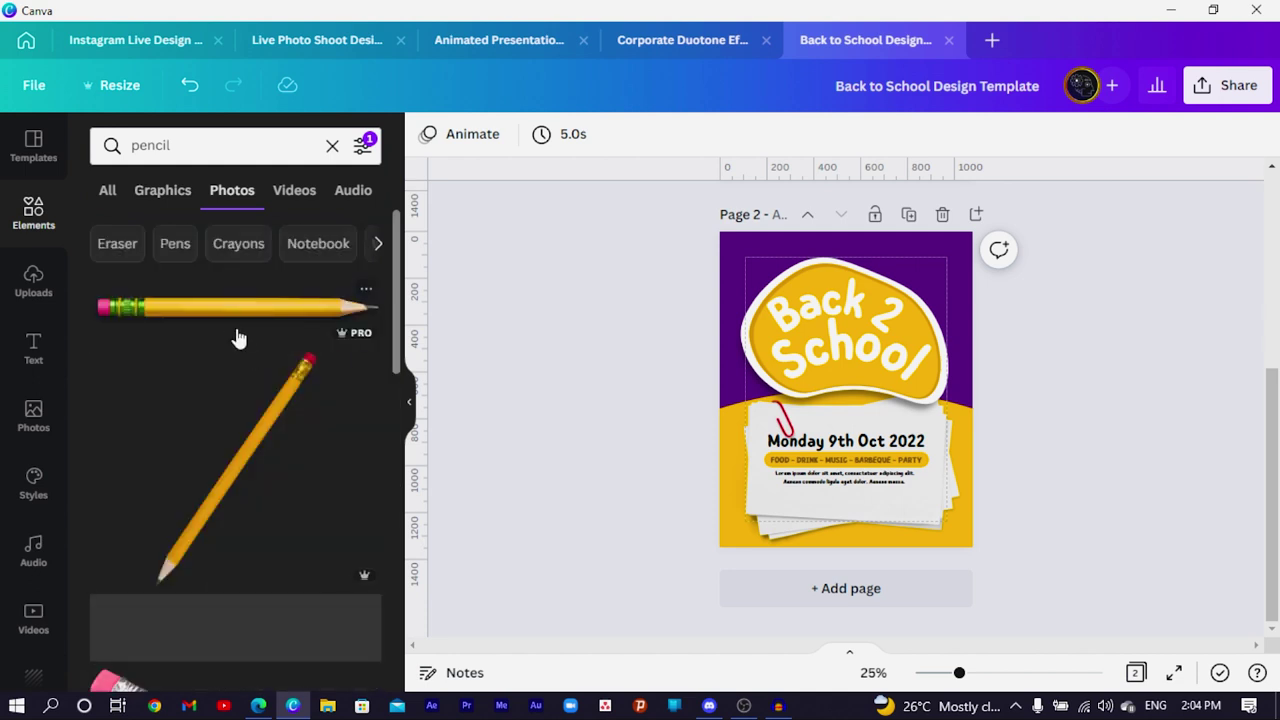
left_click(237, 307)
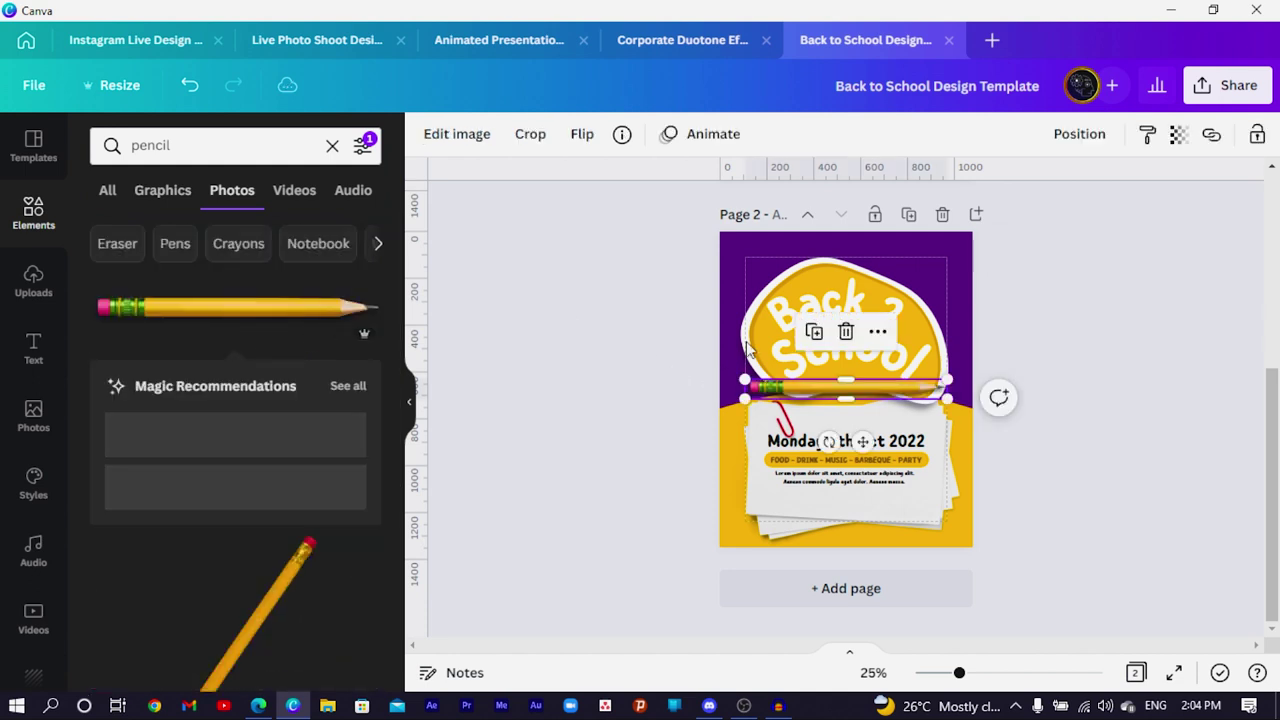
- Tilt the pencil to about -24 degrees, shorten it, and place it at the bottom edge
mouse_move(877, 497)
left_mouse_down()
mouse_move(914, 563)
mouse_move(900, 562)
mouse_move(912, 598)
left_mouse_up()
mouse_move(797, 540)
left_mouse_down()
mouse_move(934, 580)
mouse_move(891, 589)
left_mouse_up()
left_click_drag(968, 531, 946, 550)
- Search Elements for pencil sharpener photos
scroll(177, 427, "down", 5)
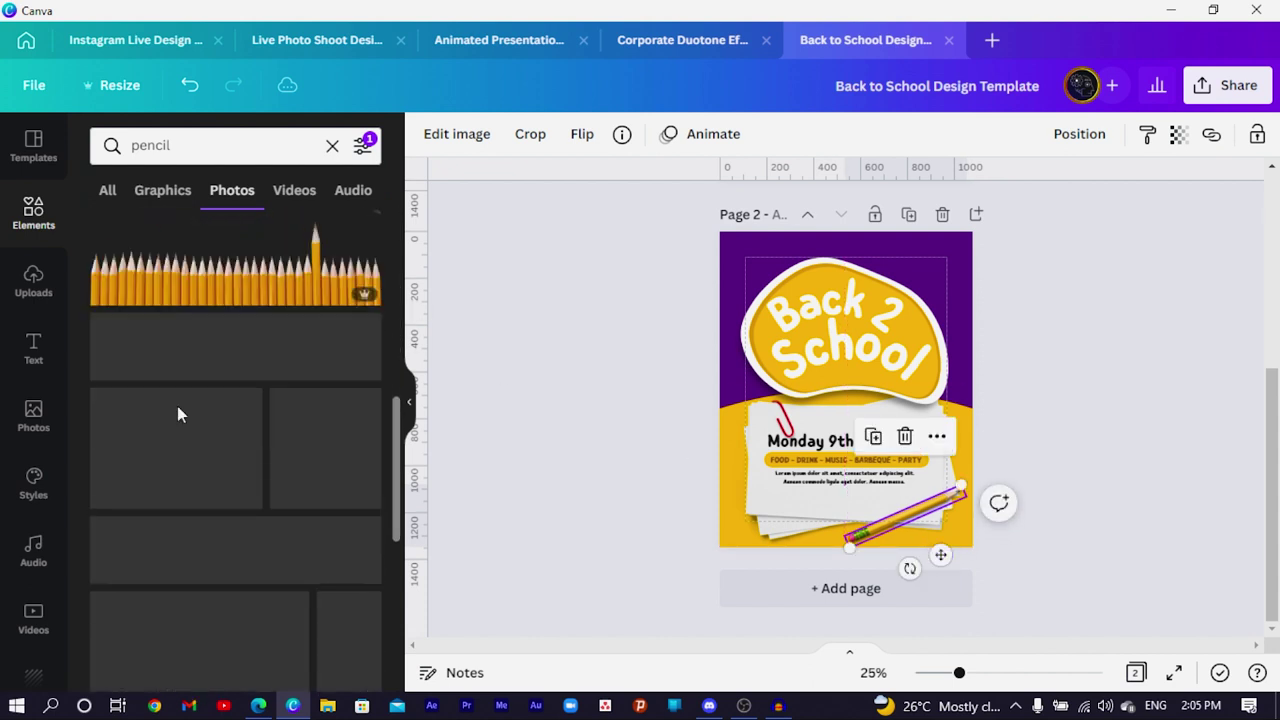
left_click(226, 148)
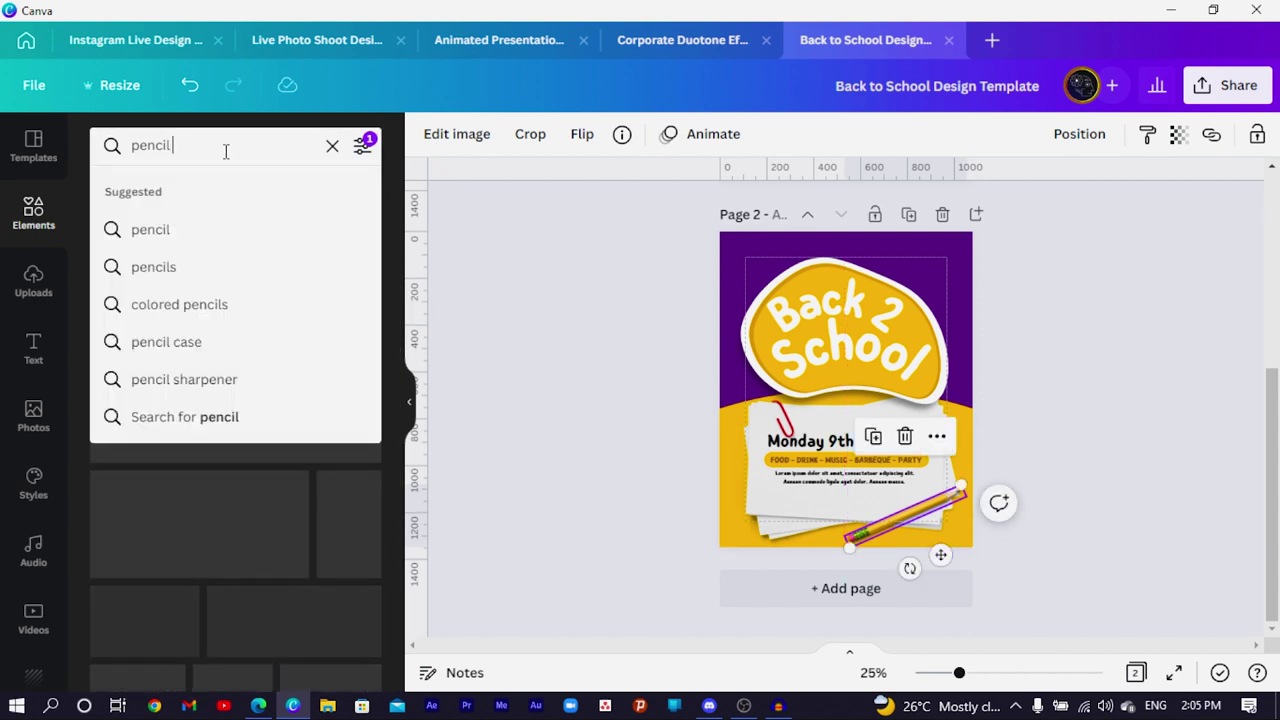
left_click(184, 379)
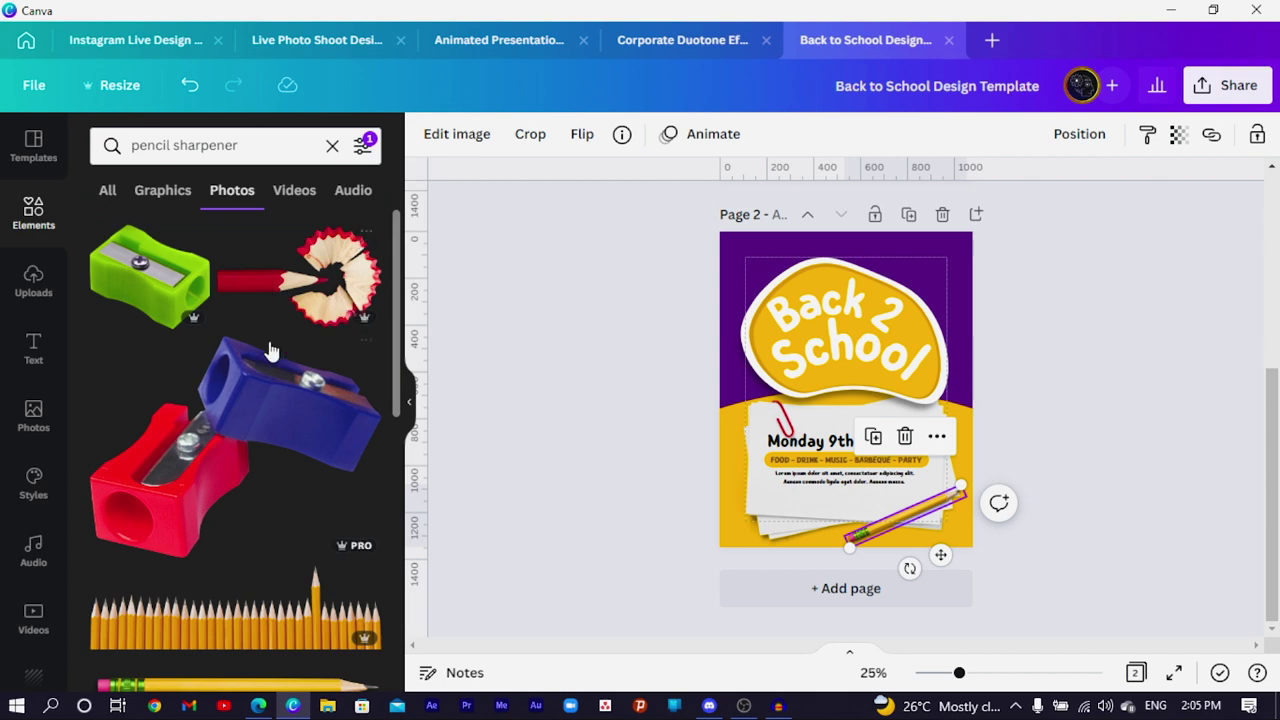
left_click_drag(150, 300, 243, 338)
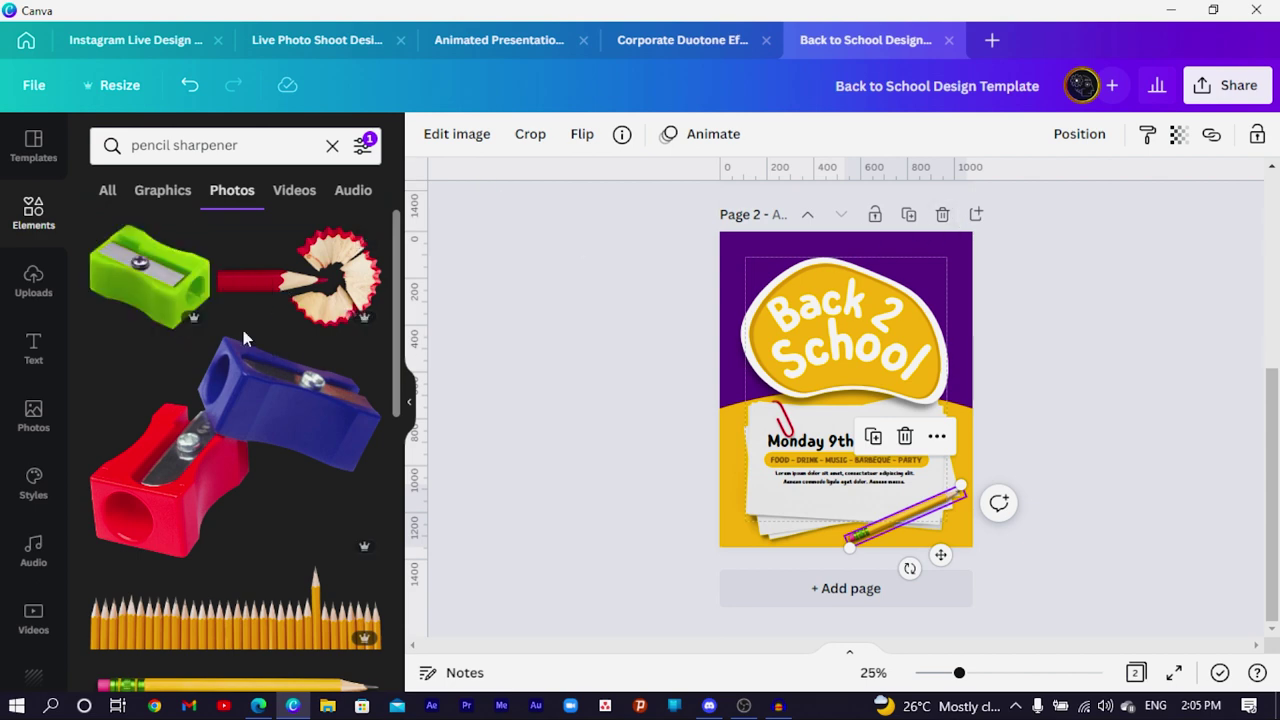